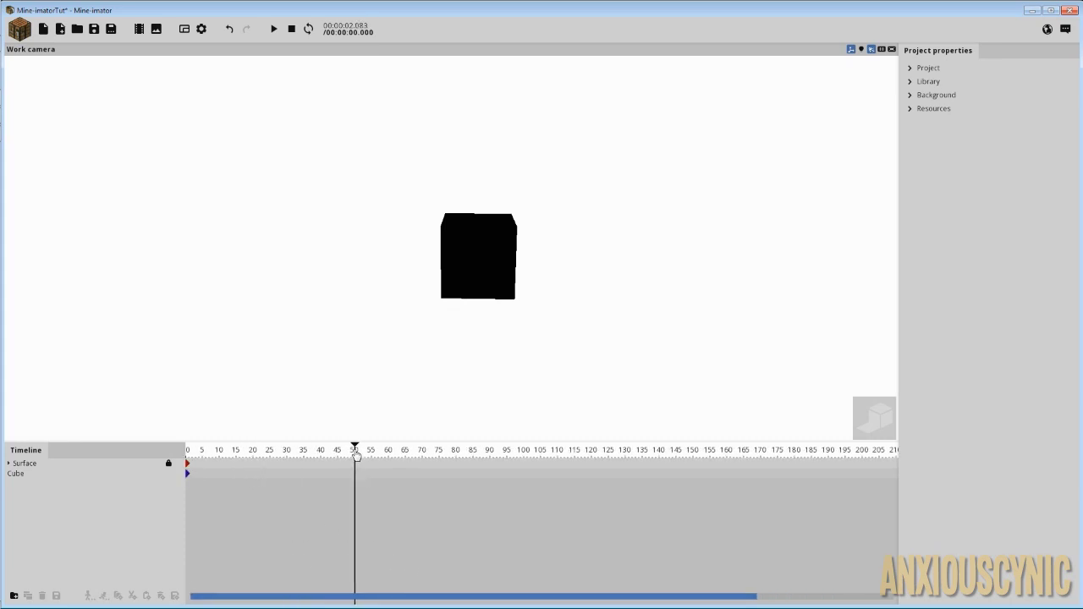
# Zoom and scroll the timeline so it shows frames 0 to 60.
pyautogui.keyDown('ctrl'); pyautogui.scroll(-5, 347, 458); pyautogui.keyUp('ctrl')
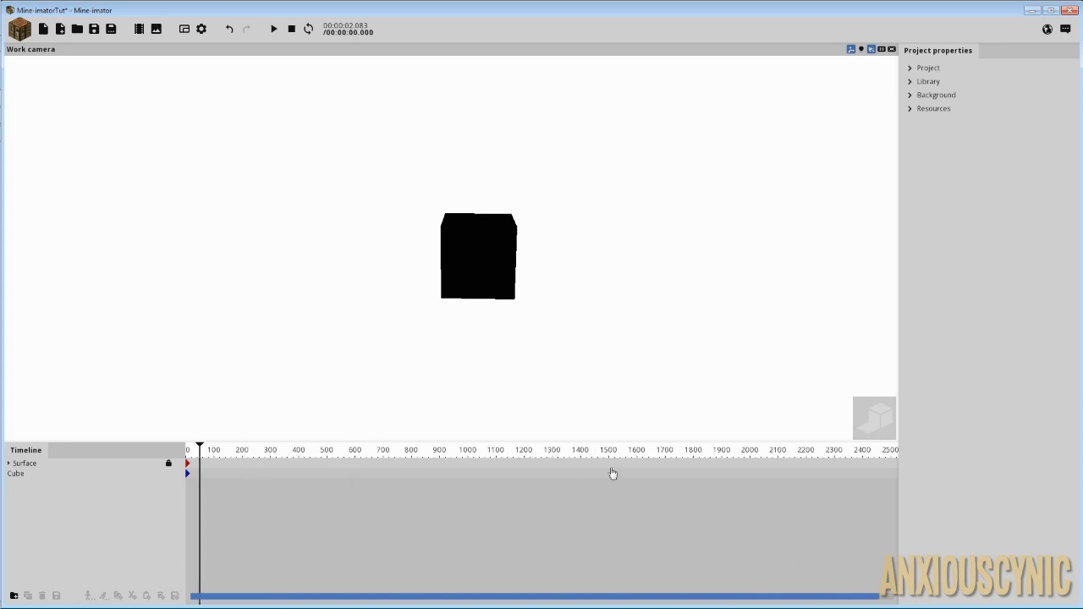
pyautogui.keyDown('ctrl'); pyautogui.scroll(3, 237, 466); pyautogui.keyUp('ctrl')
pyautogui.keyDown('ctrl'); pyautogui.scroll(3, 213, 473); pyautogui.keyUp('ctrl')
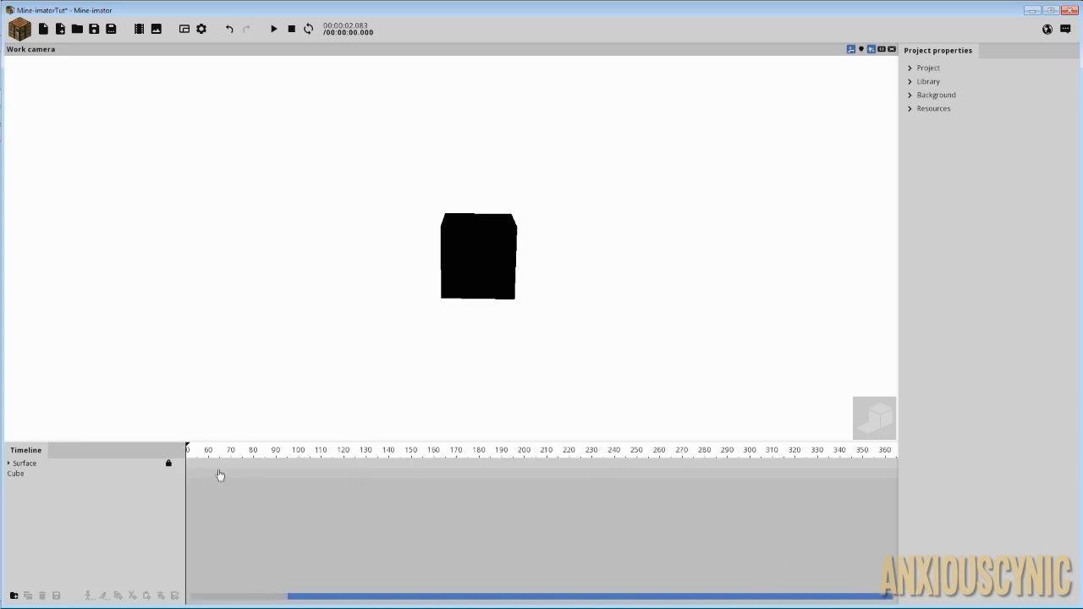
pyautogui.moveTo(416, 596); pyautogui.dragTo(221, 601)
pyautogui.moveTo(249, 455); pyautogui.dragTo(282, 456)
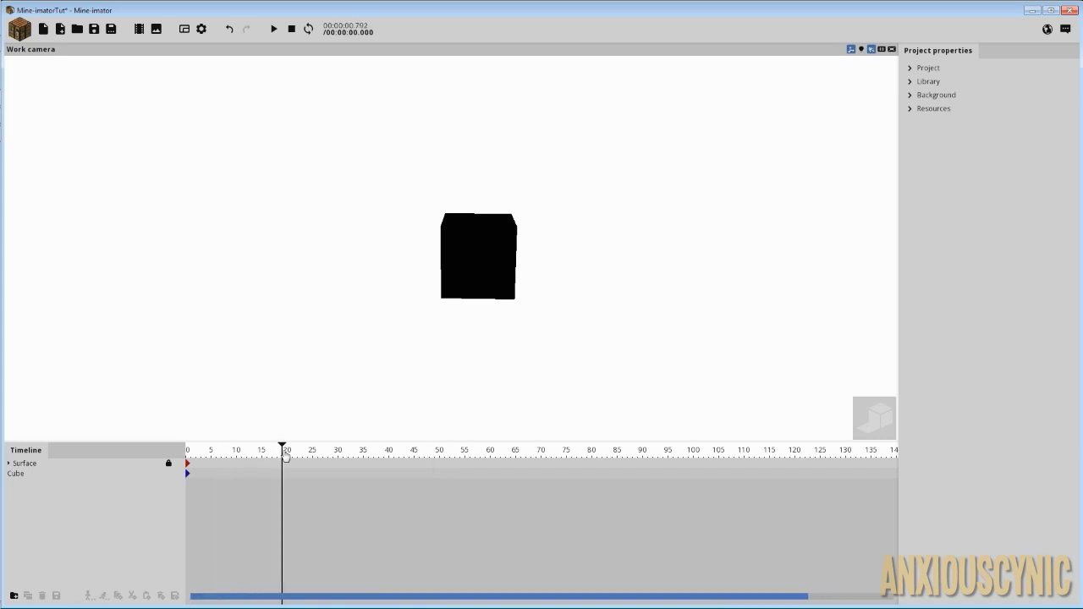
pyautogui.keyDown('ctrl'); pyautogui.scroll(3, 282, 456); pyautogui.keyUp('ctrl')
pyautogui.keyDown('ctrl'); pyautogui.scroll(-4, 283, 457); pyautogui.keyUp('ctrl')
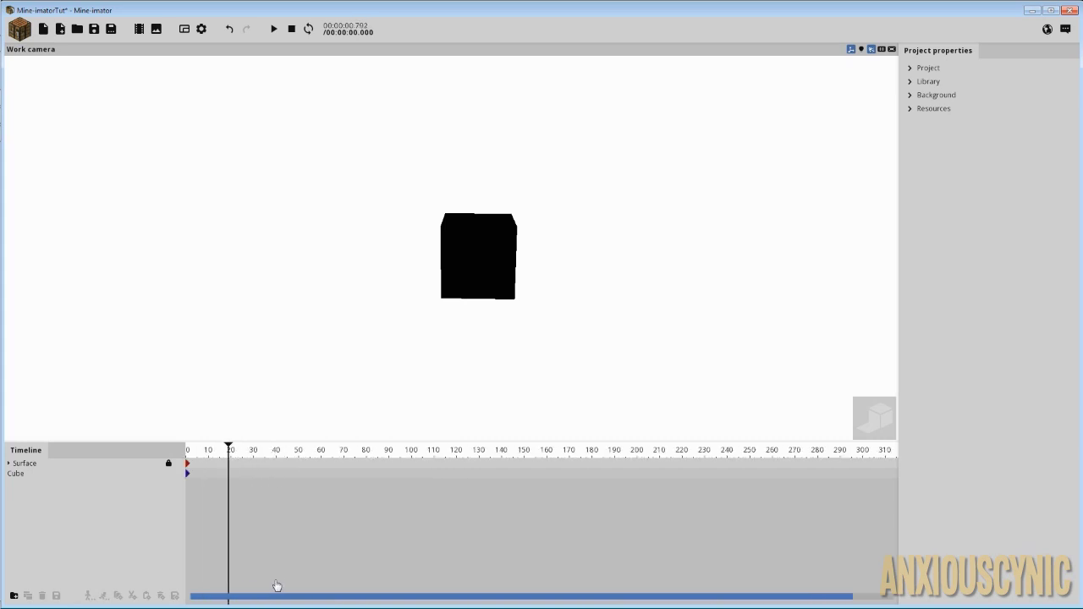
pyautogui.moveTo(271, 461); pyautogui.dragTo(299, 461)
pyautogui.keyDown('ctrl'); pyautogui.scroll(4, 297, 494); pyautogui.keyUp('ctrl')
pyautogui.moveTo(464, 595); pyautogui.dragTo(178, 595)
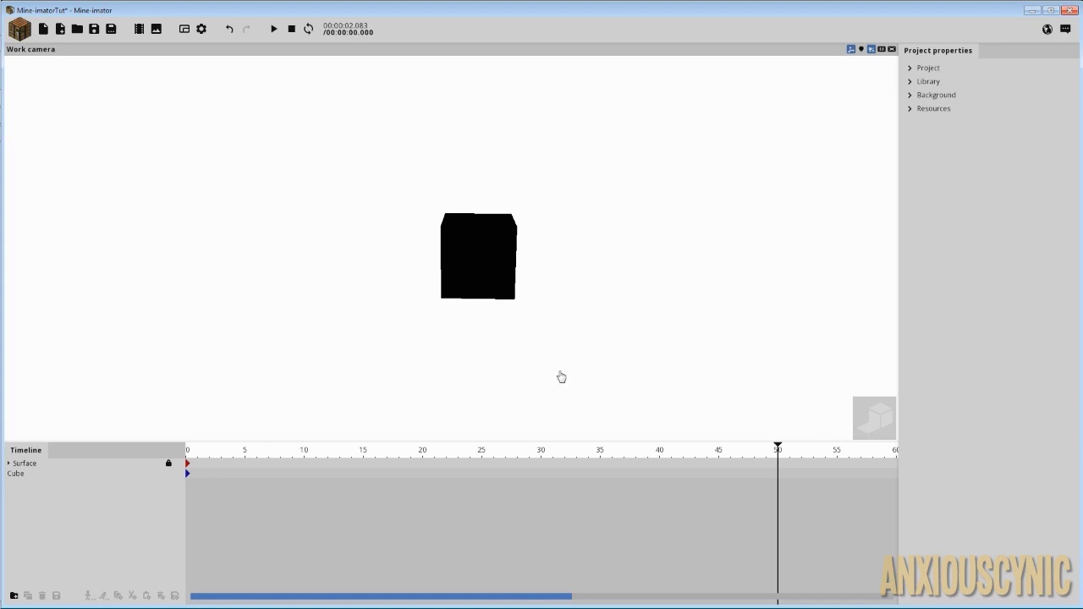
# Turn the work camera so the cube sits left and switch to high-quality rendering.
pyautogui.moveTo(468, 338); pyautogui.dragTo(469, 338, button='right')
pyautogui.click(871, 416)
# Add a frame-50 keyframe for the cube and slide it right along X to 75.51.
pyautogui.moveTo(761, 379); pyautogui.dragTo(762, 379, button='right')
pyautogui.moveTo(399, 280); pyautogui.dragTo(400, 280, button='right')
pyautogui.moveTo(479, 284); pyautogui.dragTo(484, 269, button='right')
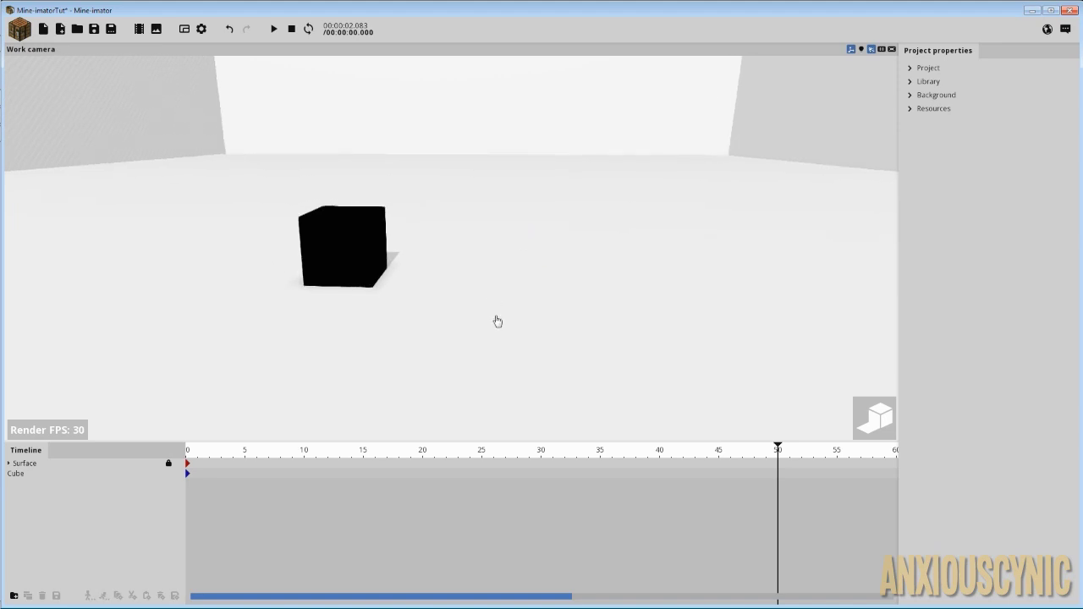
pyautogui.doubleClick(777, 474)
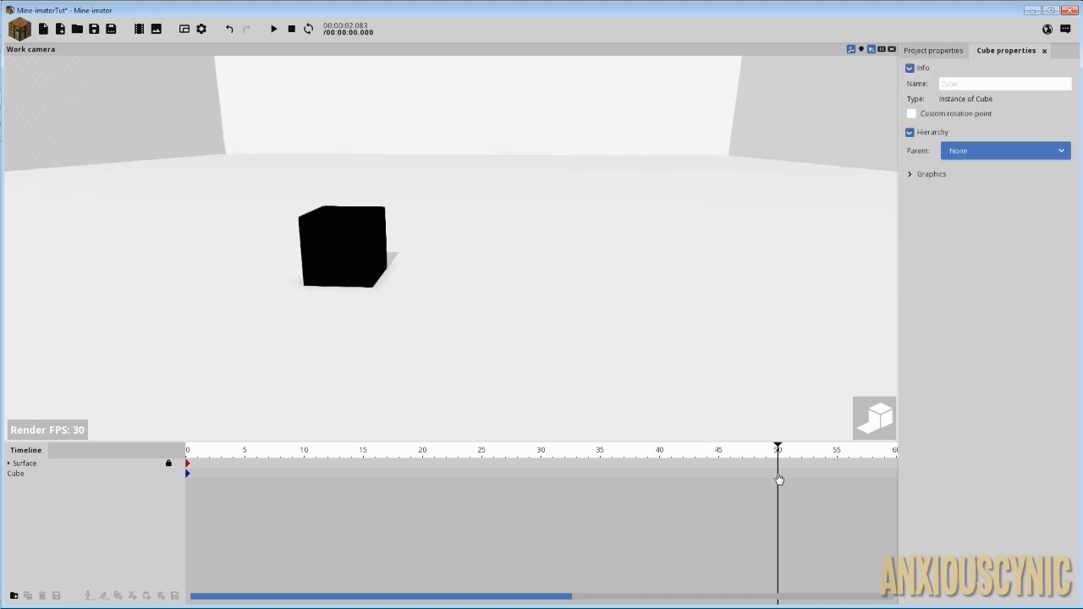
pyautogui.moveTo(274, 279); pyautogui.dragTo(590, 306)
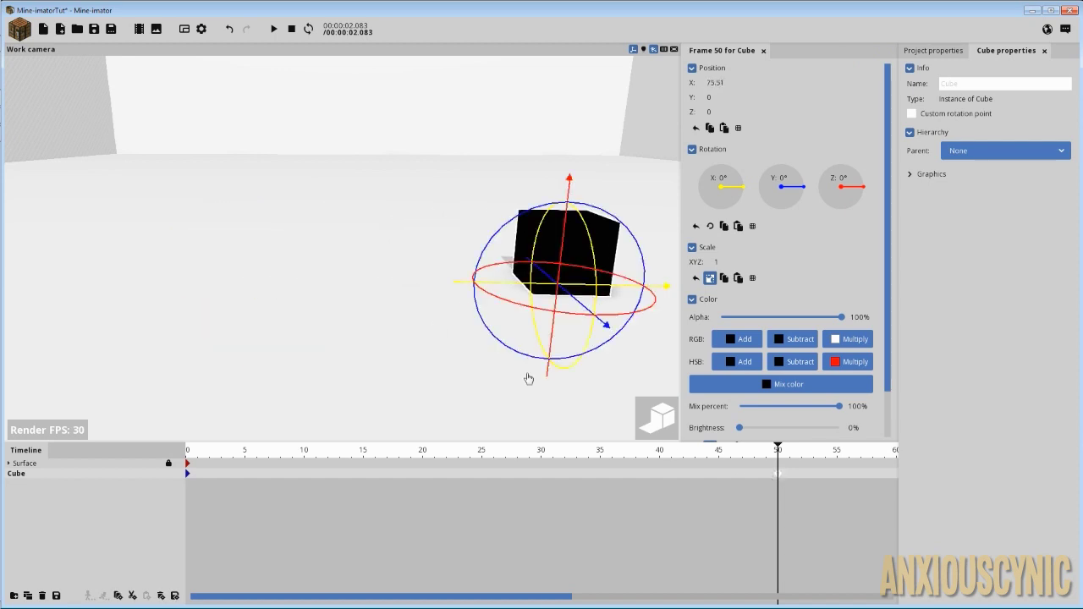
pyautogui.moveTo(230, 449); pyautogui.dragTo(148, 450)
# Shift the camera right and preview the cube's slide from frame 0.
pyautogui.press('d')
pyautogui.moveTo(393, 371); pyautogui.dragTo(464, 350, button='right')
pyautogui.press('space')
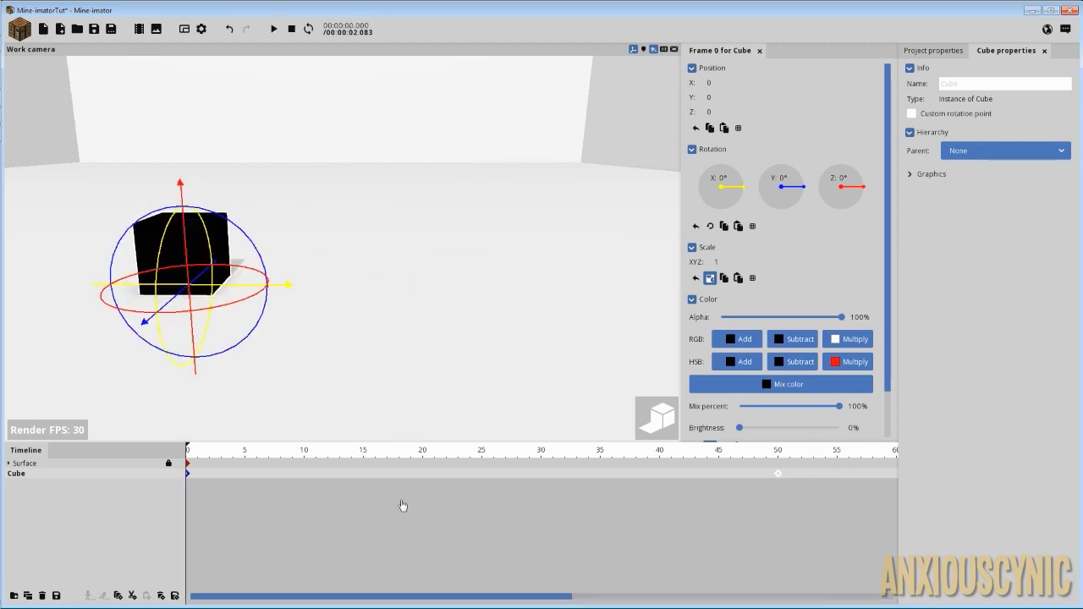
pyautogui.click(259, 505)
pyautogui.moveTo(254, 449); pyautogui.dragTo(167, 454)
pyautogui.press('space')
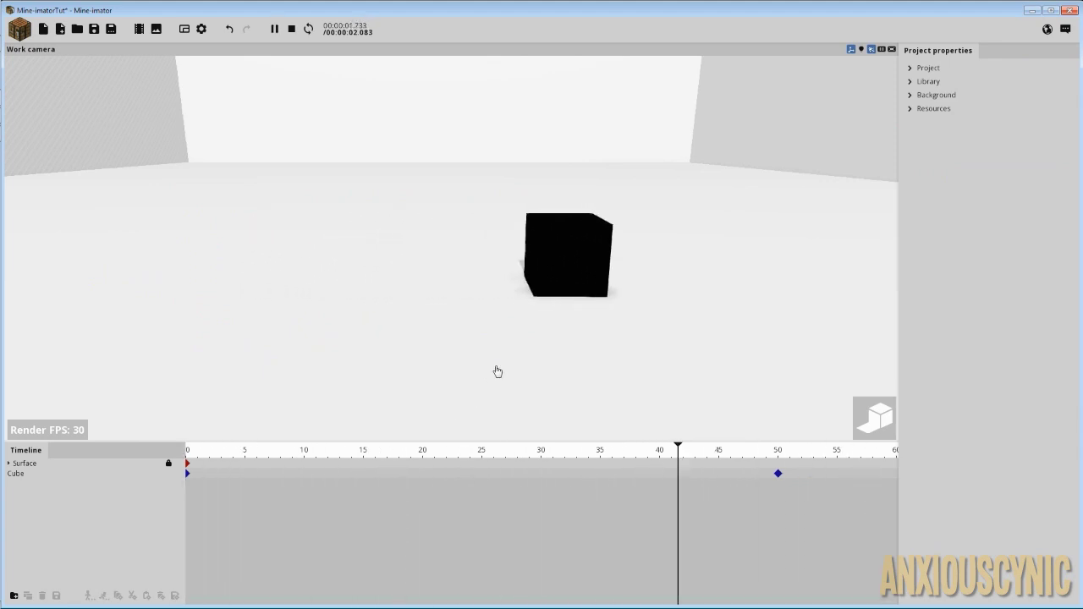
pyautogui.press('space')
# Select the cube's frame-0 keyframe, expand its Keyframe settings and list the transition curves.
pyautogui.click(187, 473)
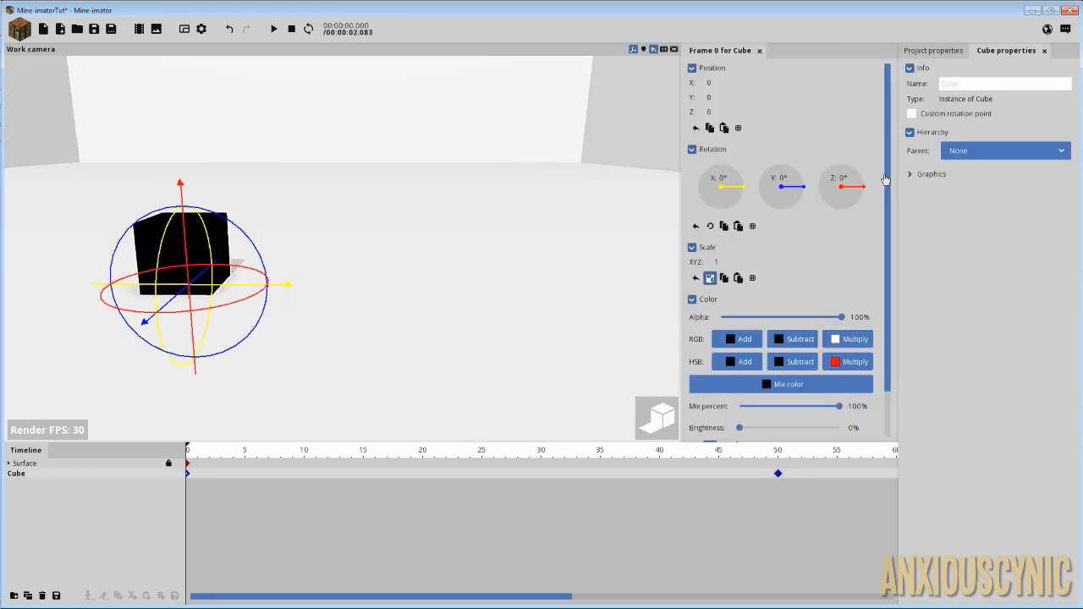
pyautogui.moveTo(887, 179); pyautogui.dragTo(898, 315)
pyautogui.click(713, 433)
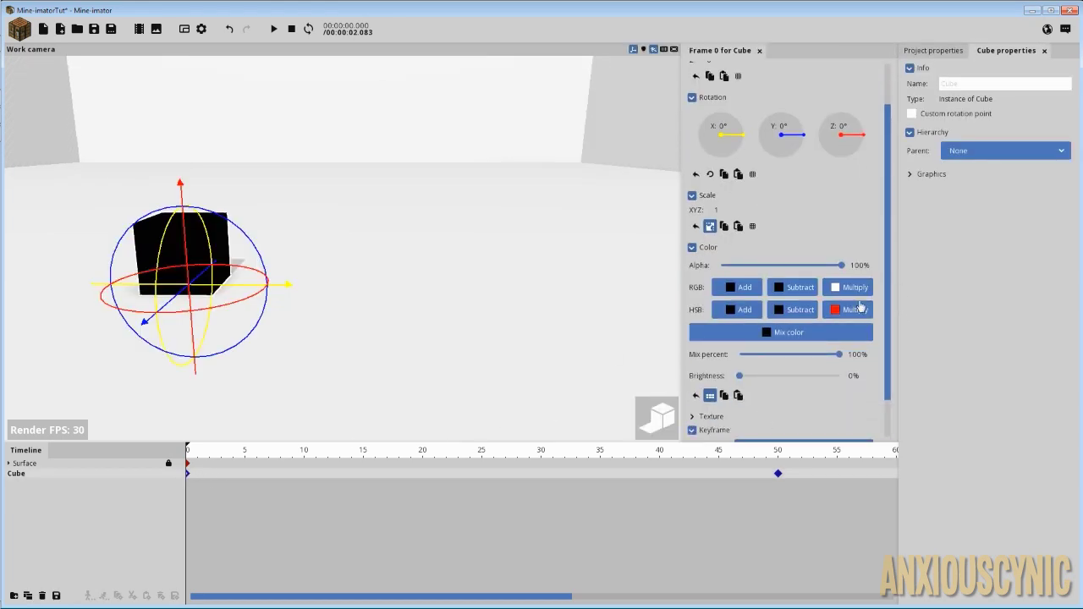
pyautogui.moveTo(885, 276); pyautogui.dragTo(896, 366)
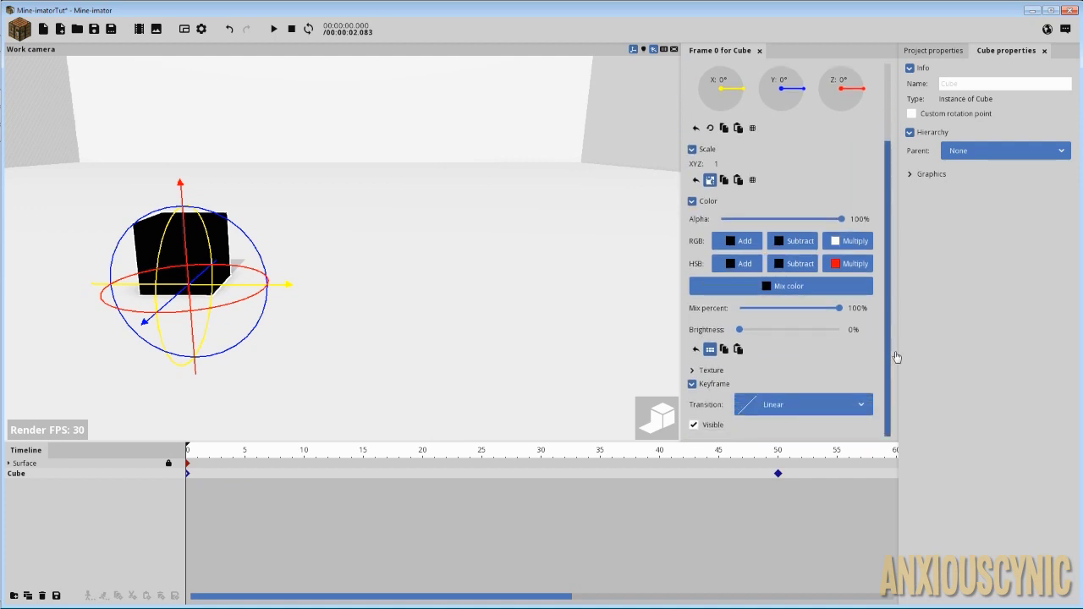
pyautogui.click(760, 404)
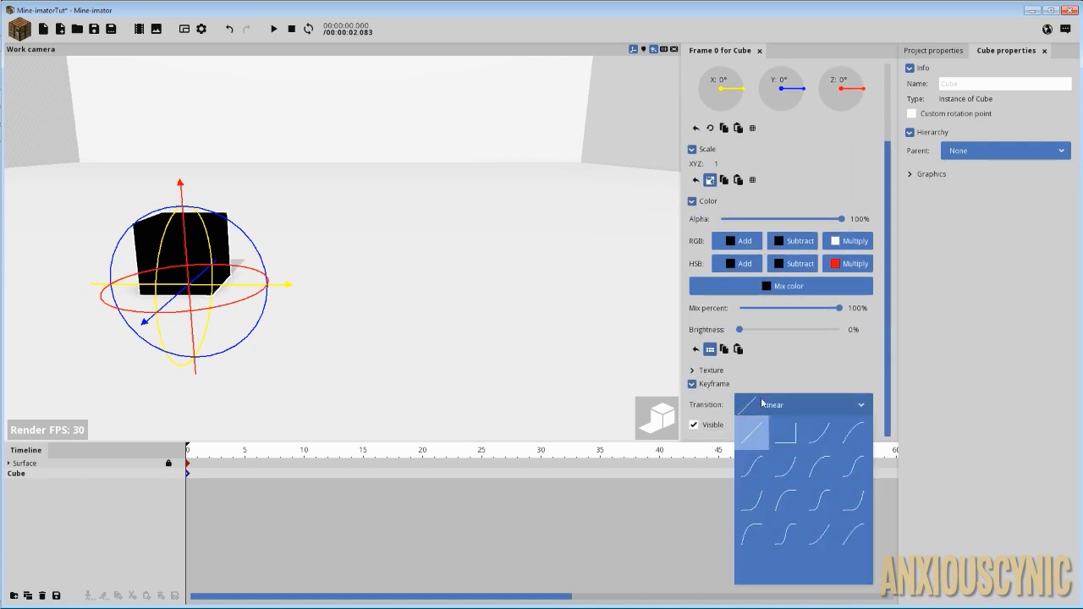
pyautogui.click(777, 404)
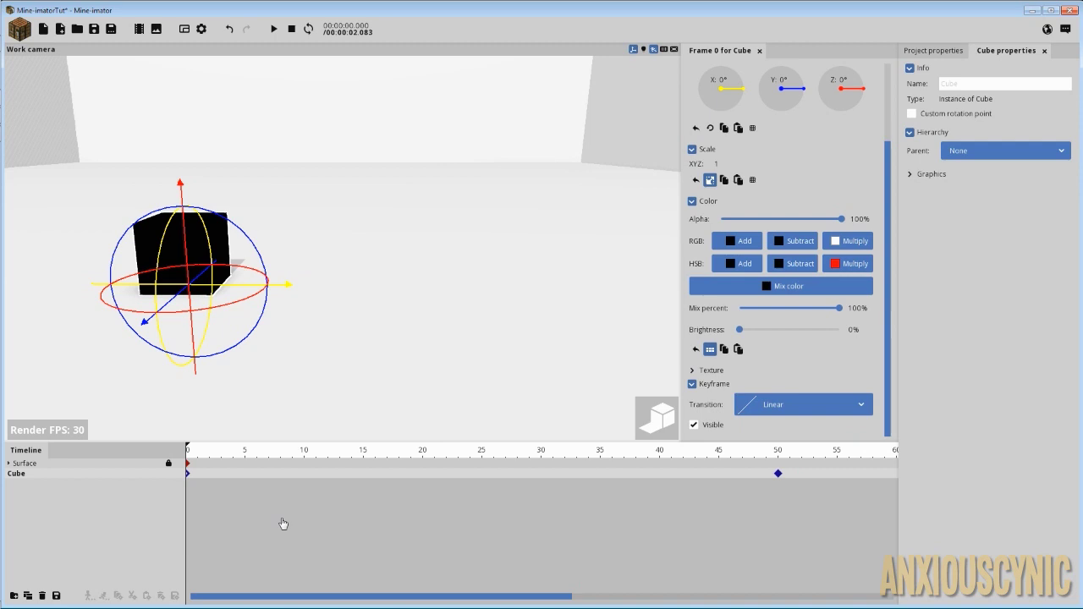
pyautogui.press('space')
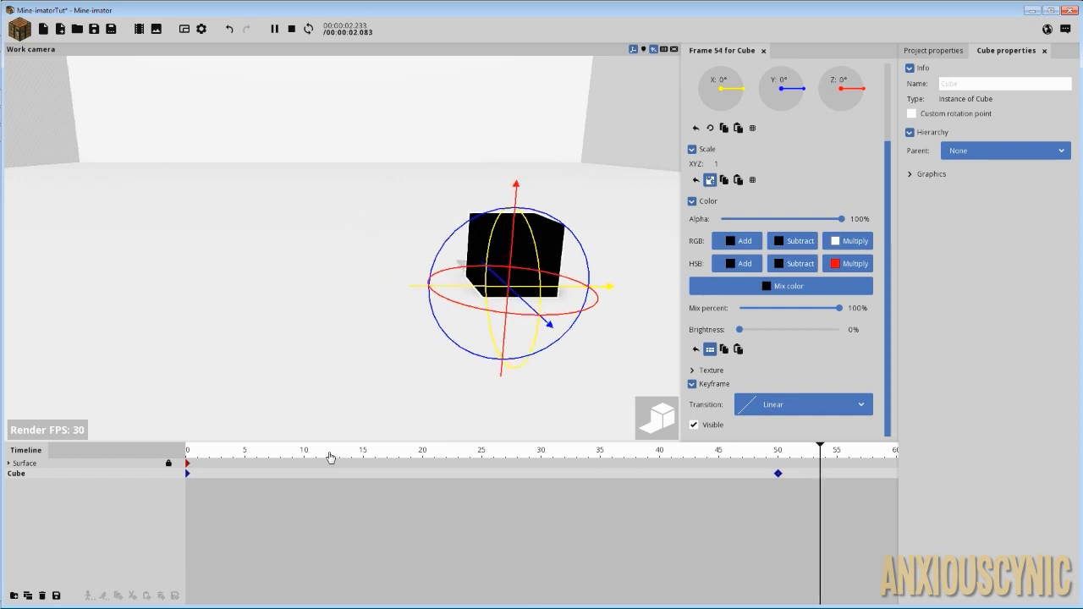
pyautogui.click(780, 406)
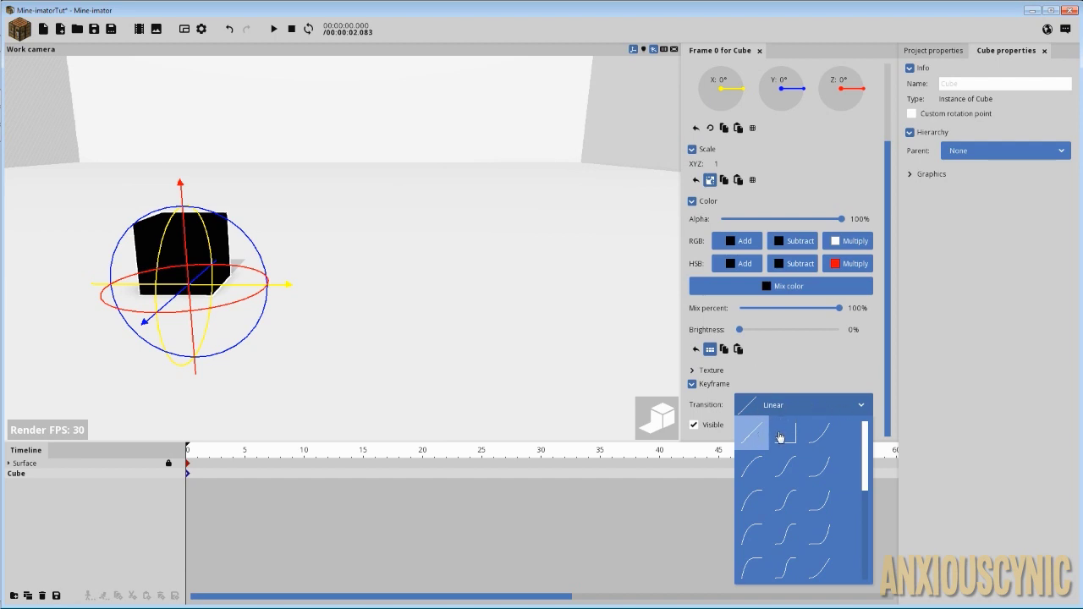
# Set the frame-0 transition to Instant, play it, and compare with the Linear frame-50 keyframe.
pyautogui.click(784, 434)
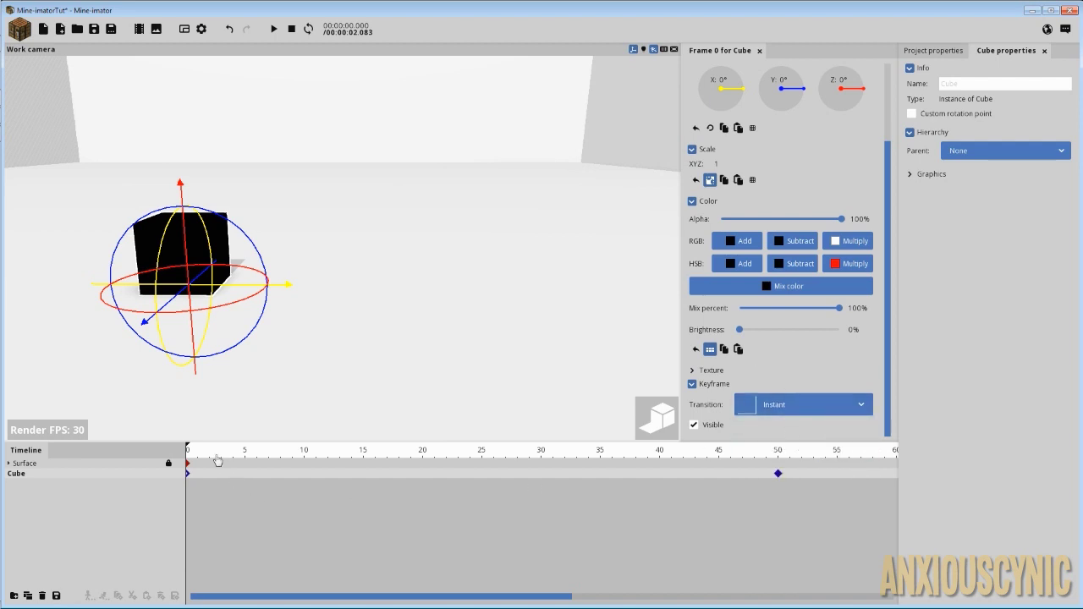
pyautogui.press('space')
pyautogui.moveTo(278, 464); pyautogui.dragTo(187, 464)
pyautogui.click(777, 473)
pyautogui.click(187, 472)
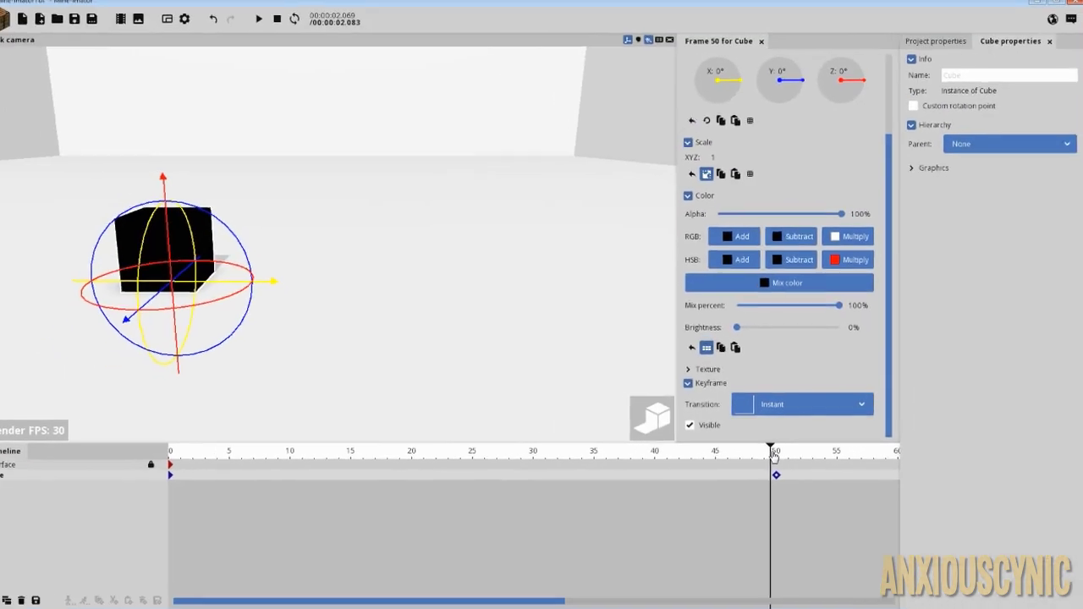
pyautogui.click(797, 457)
pyautogui.moveTo(797, 456); pyautogui.dragTo(178, 455)
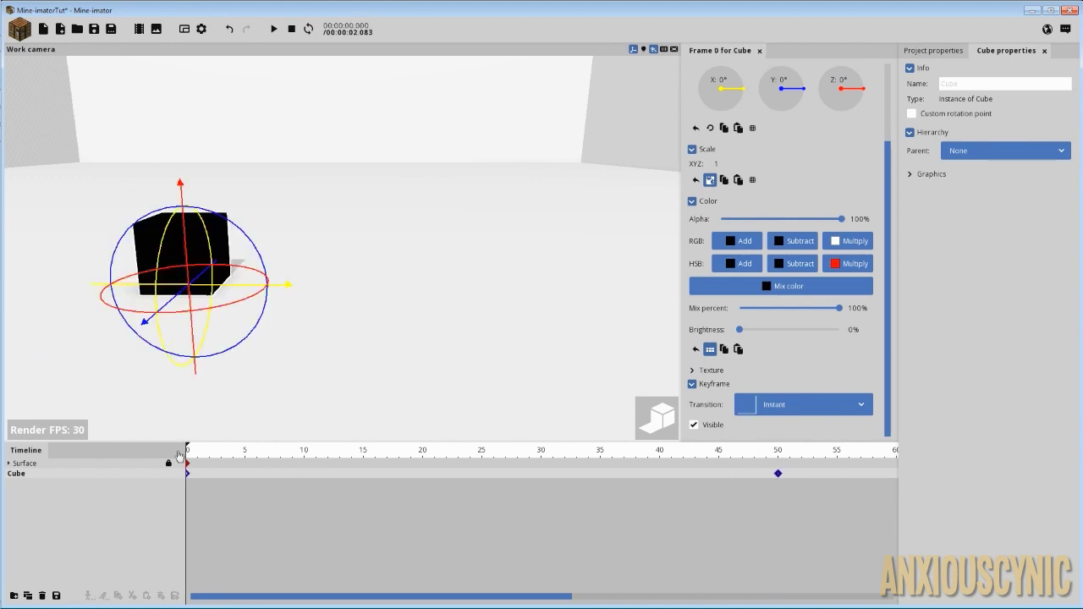
# Try Ease out, Ease in, and Ease in and out (quadratic) on the frame-0 keyframe.
pyautogui.click(780, 406)
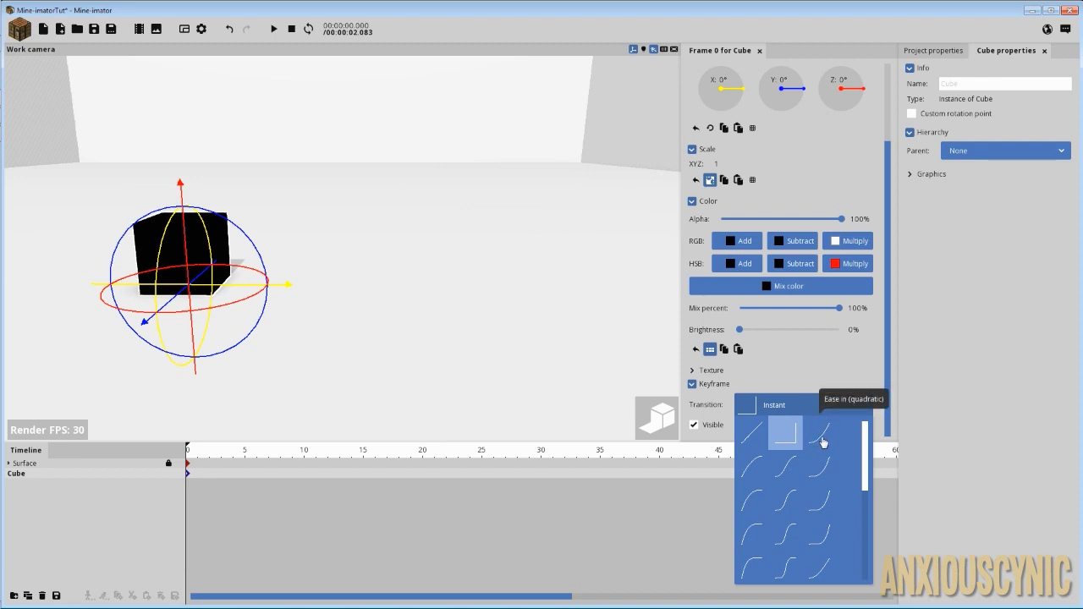
pyautogui.click(744, 480)
pyautogui.click(799, 404)
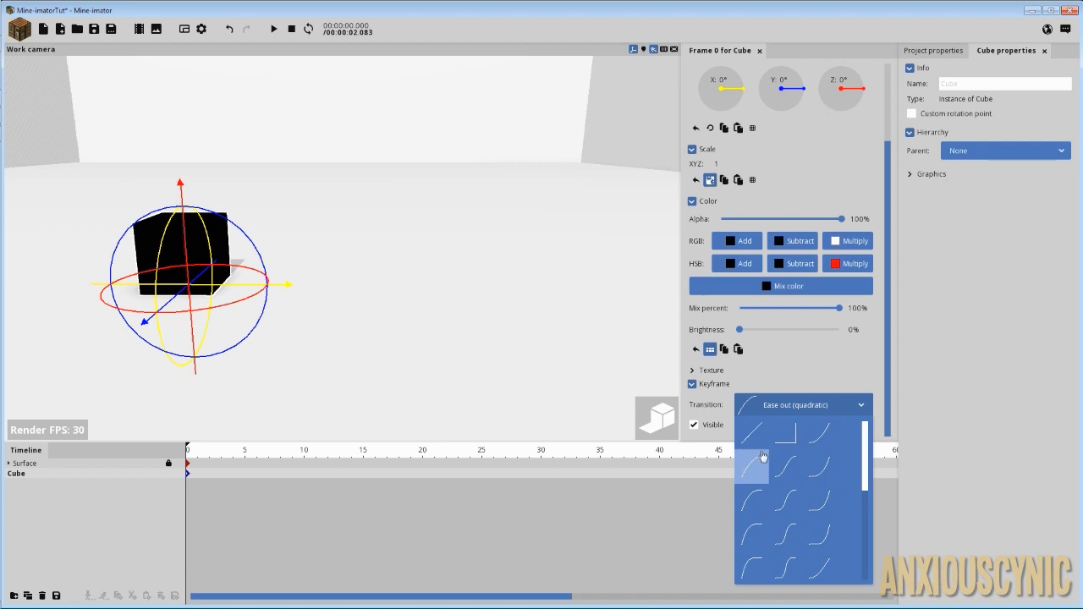
pyautogui.click(817, 434)
pyautogui.click(808, 404)
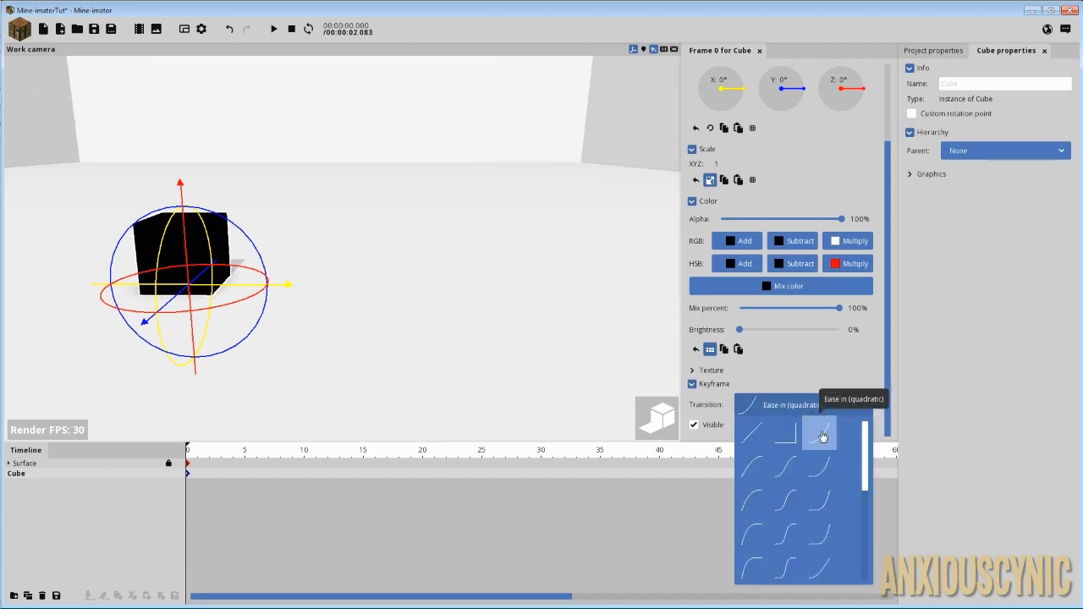
pyautogui.click(787, 471)
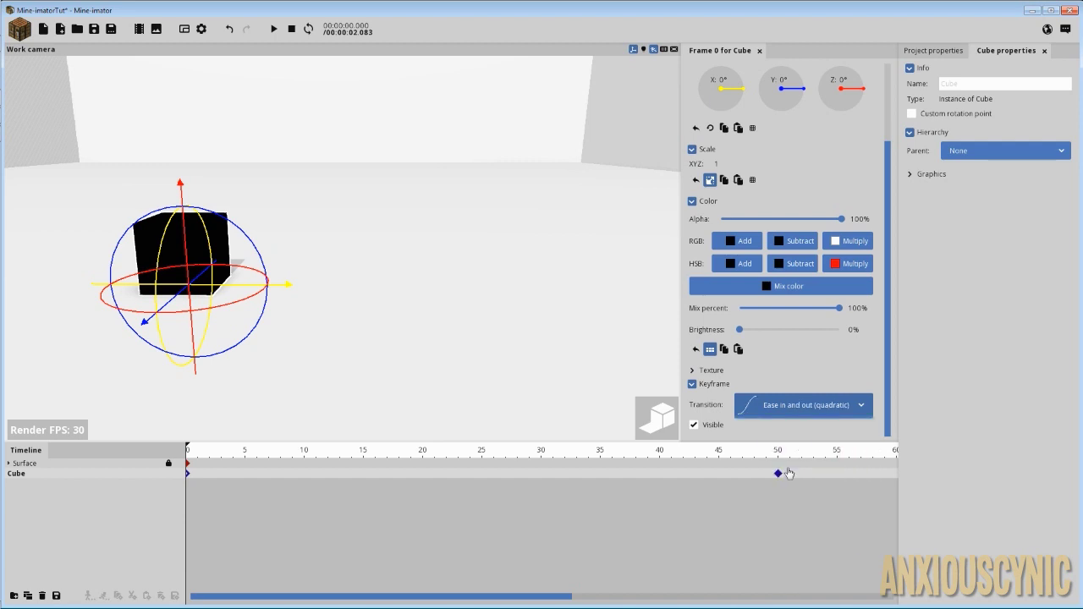
pyautogui.click(801, 405)
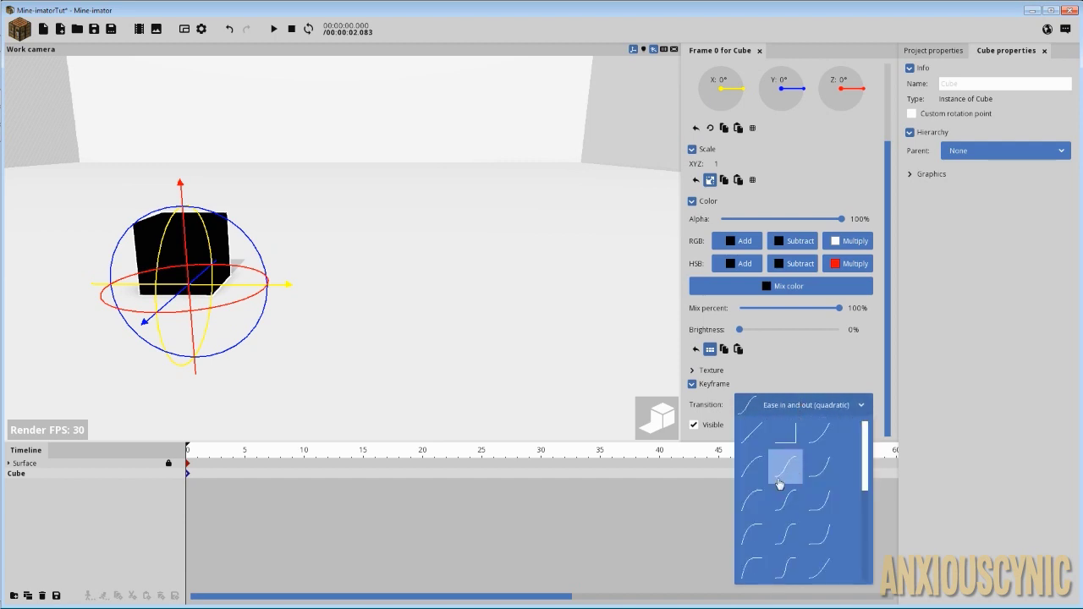
pyautogui.click(822, 434)
# Try the cubic and quart Ease in and out curves, then settle on Ease in (quadratic).
pyautogui.click(816, 411)
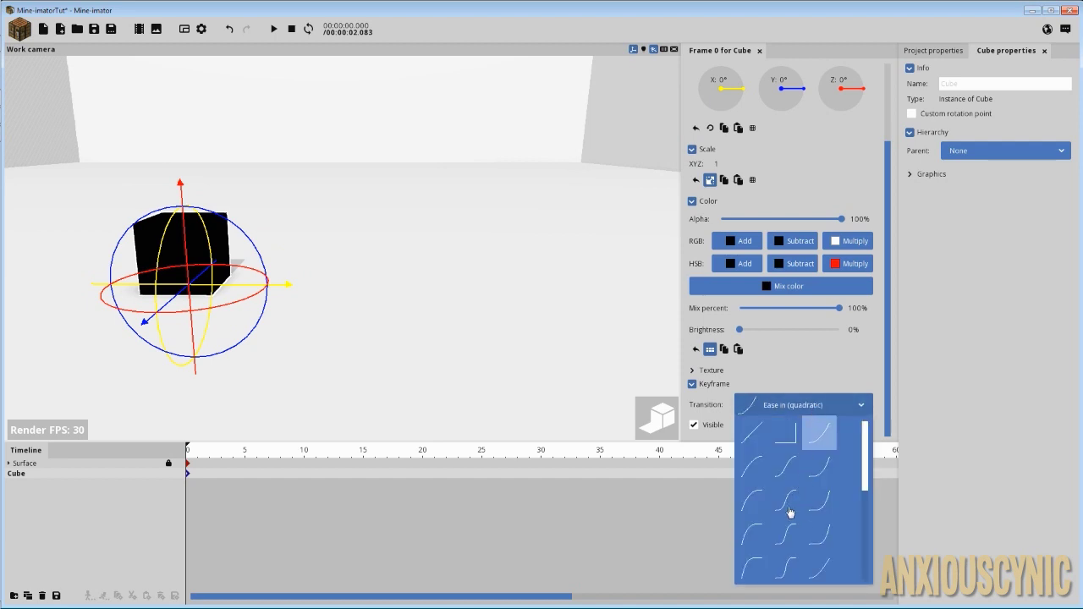
pyautogui.click(788, 507)
pyautogui.click(806, 406)
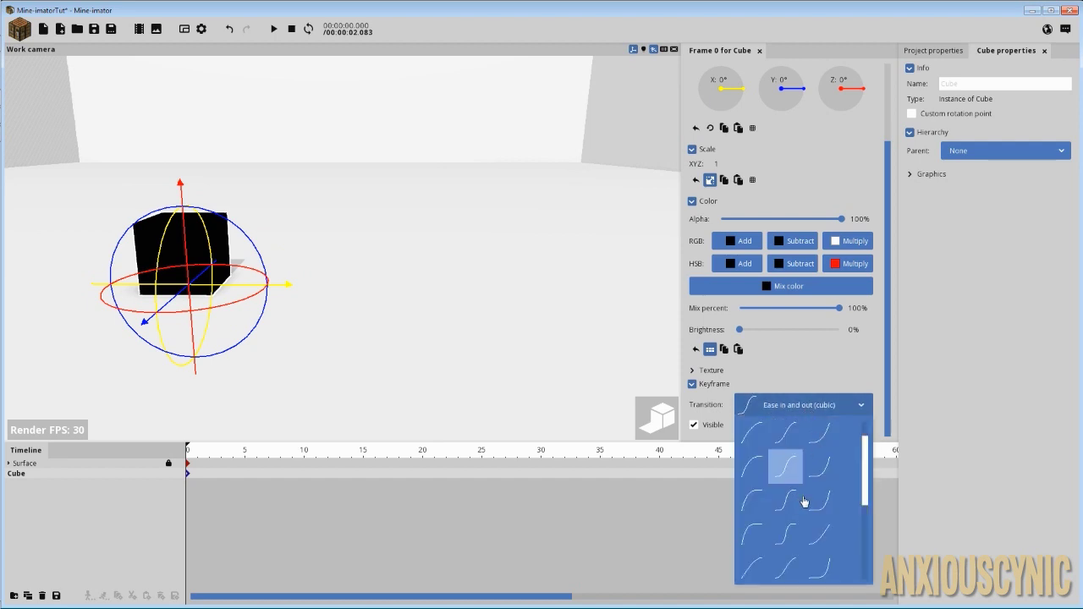
pyautogui.click(789, 507)
pyautogui.click(812, 406)
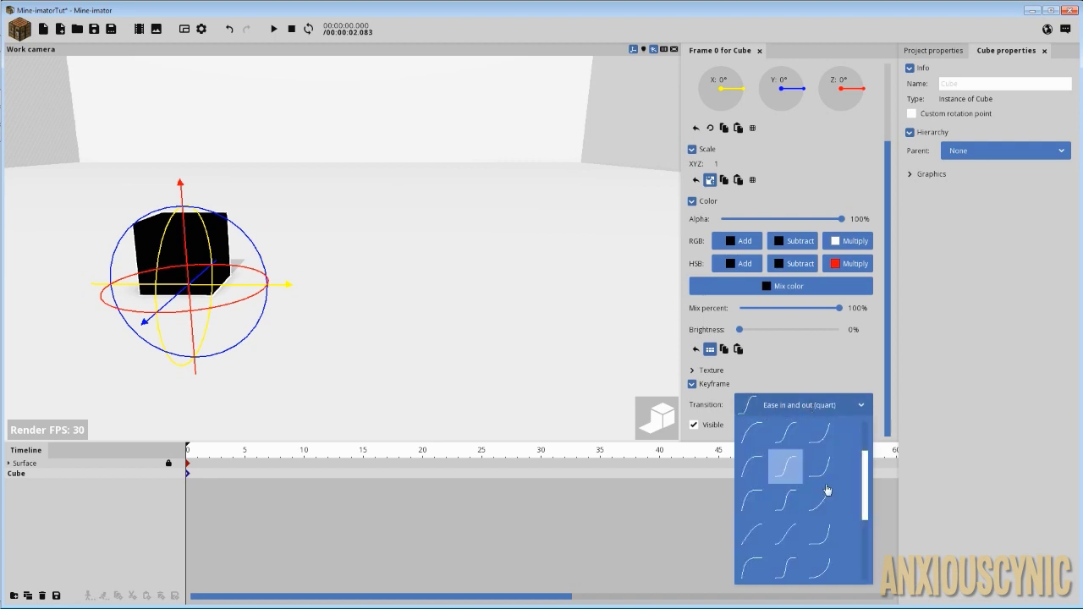
pyautogui.scroll(-1, 821, 480)
pyautogui.scroll(1, 817, 483)
pyautogui.scroll(2, 816, 481)
pyautogui.scroll(-2, 812, 481)
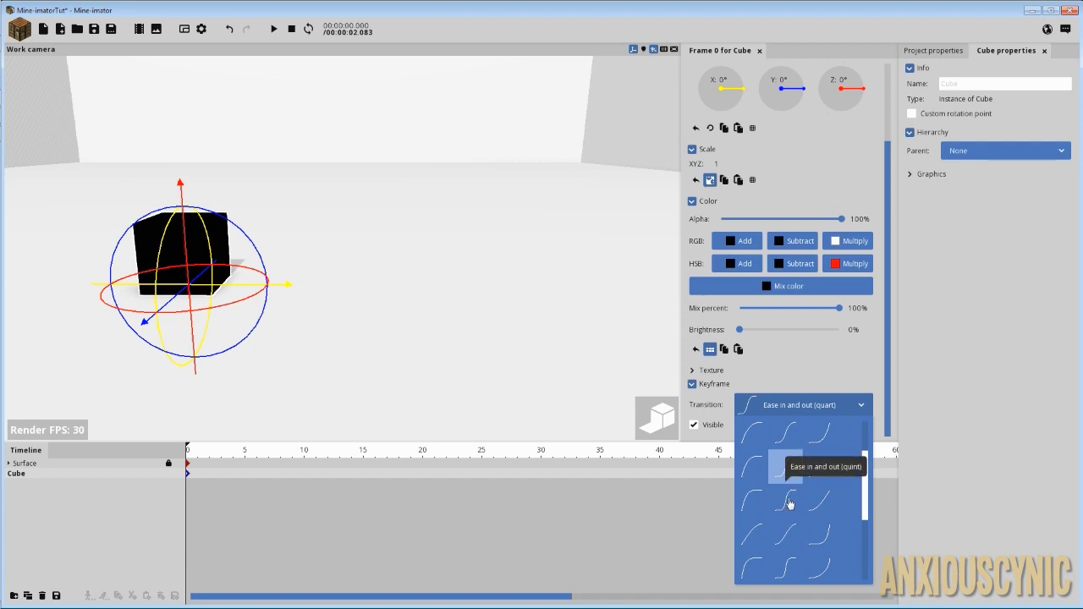
pyautogui.scroll(-1, 787, 519)
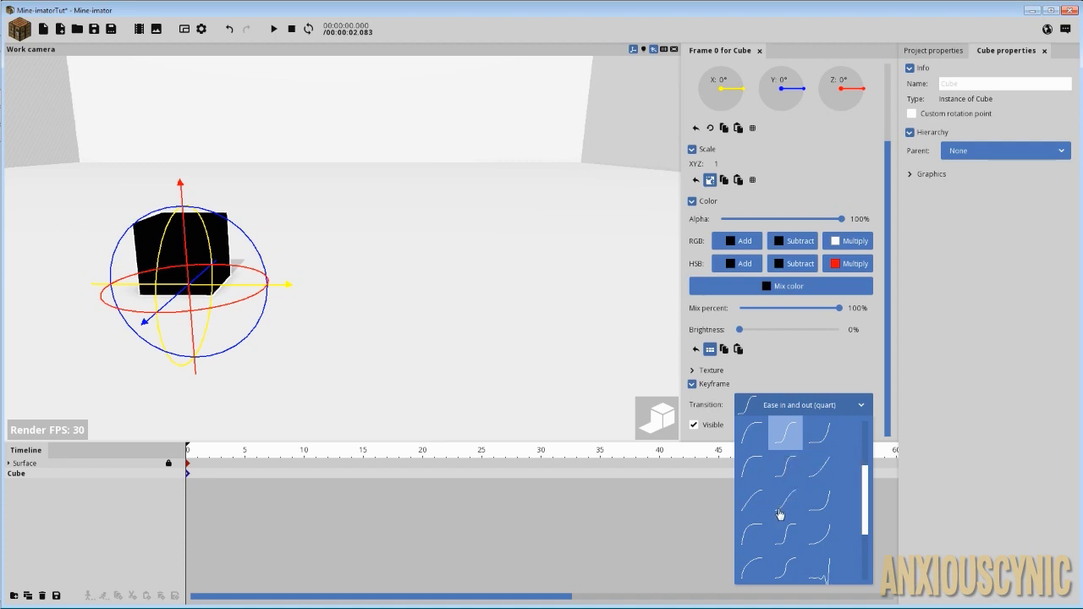
pyautogui.scroll(1, 802, 480)
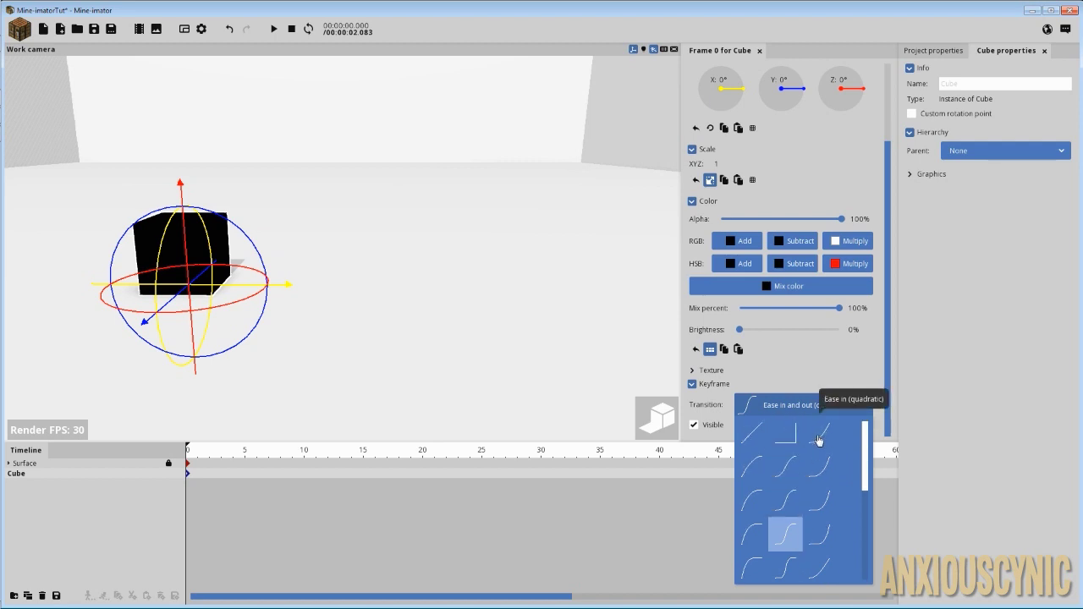
pyautogui.click(819, 437)
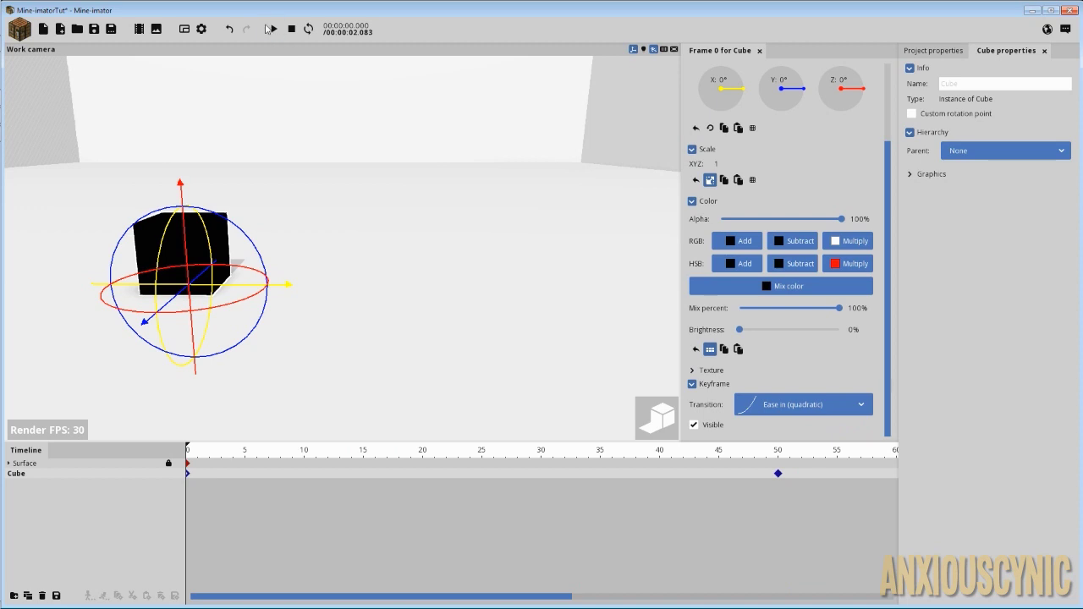
# Play and rewind the animation twice to preview the Ease in motion.
pyautogui.click(273, 31)
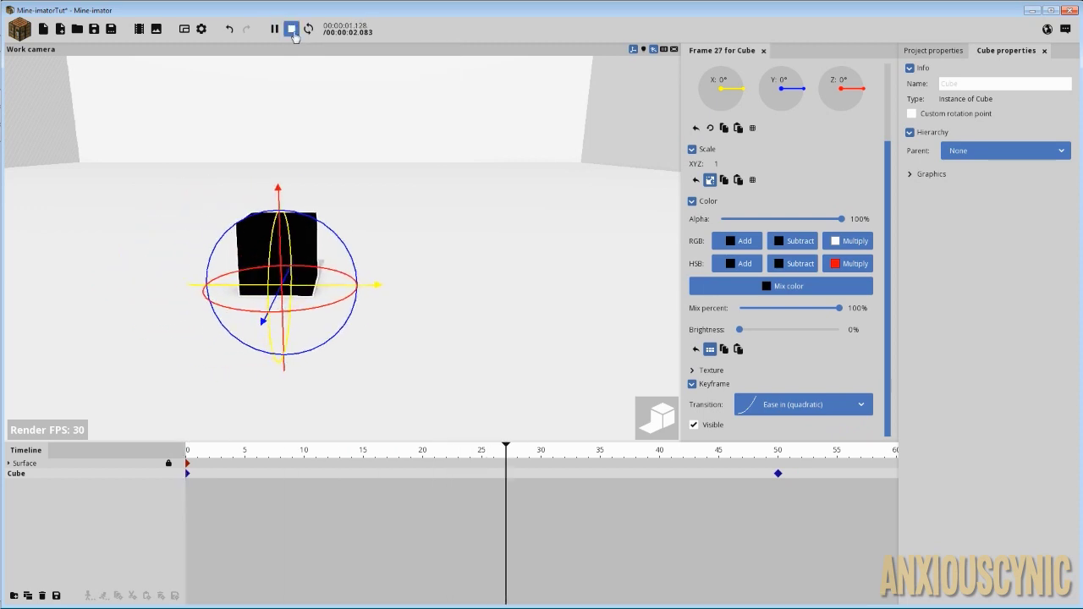
pyautogui.click(291, 30)
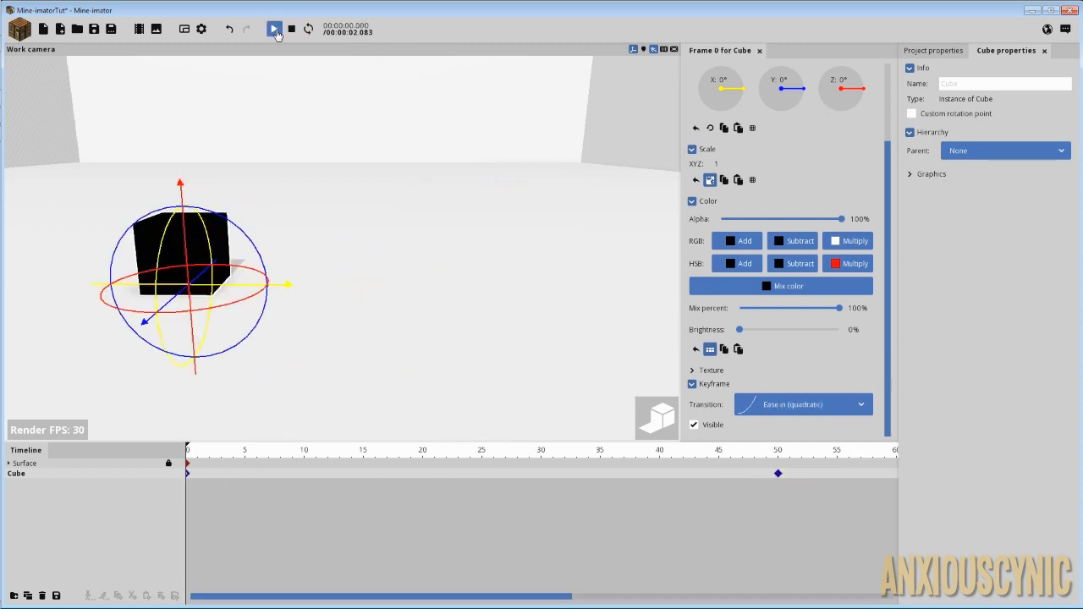
pyautogui.click(274, 32)
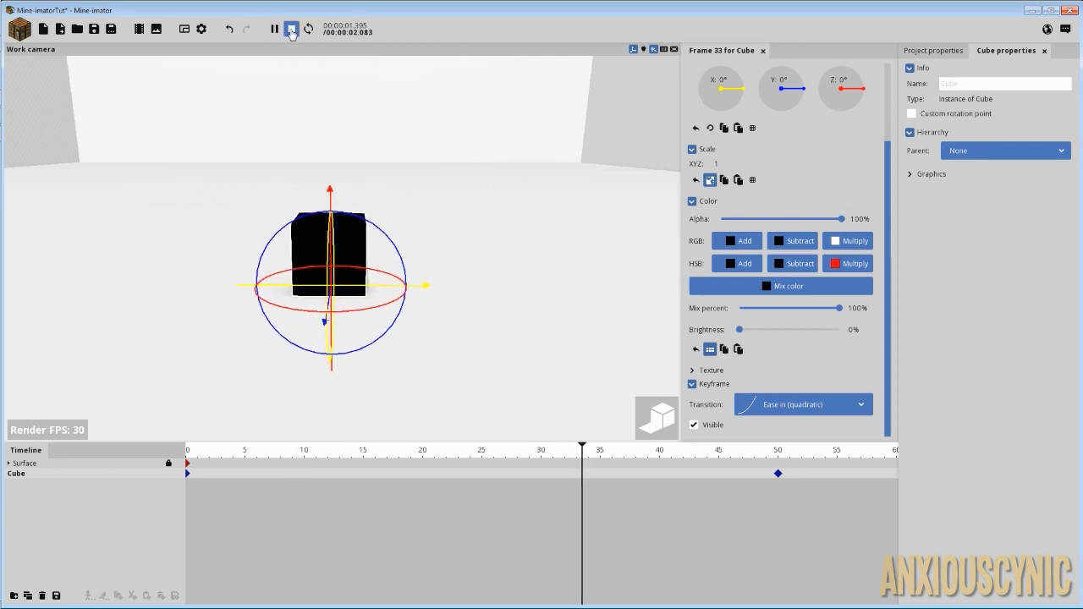
pyautogui.click(291, 30)
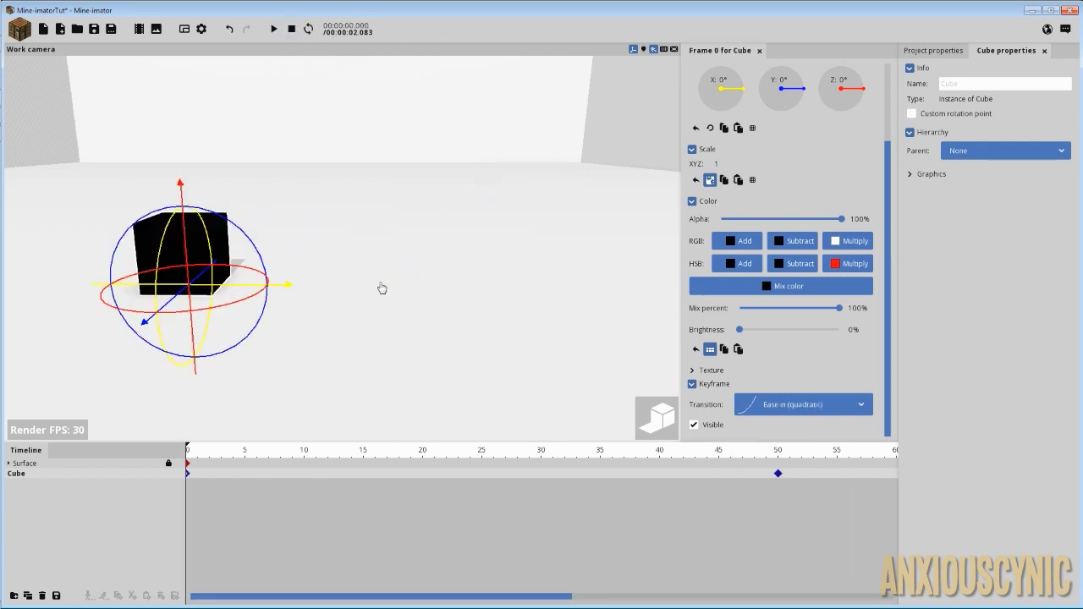
# Switch the frame-0 transition to Ease out (quadratic) and preview the result.
pyautogui.click(784, 408)
pyautogui.click(750, 472)
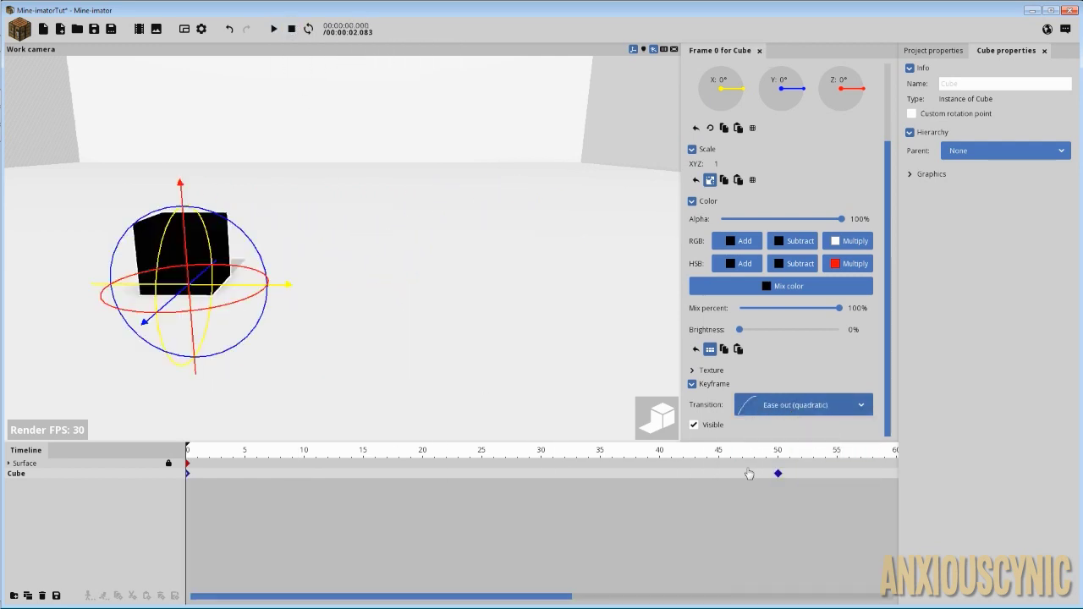
pyautogui.click(272, 32)
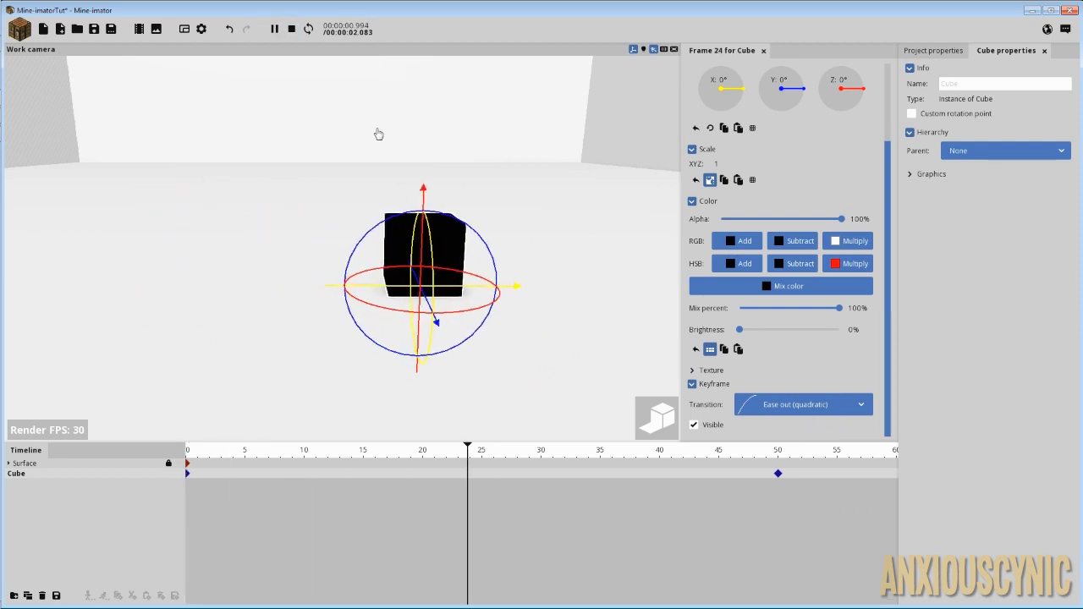
pyautogui.click(275, 30)
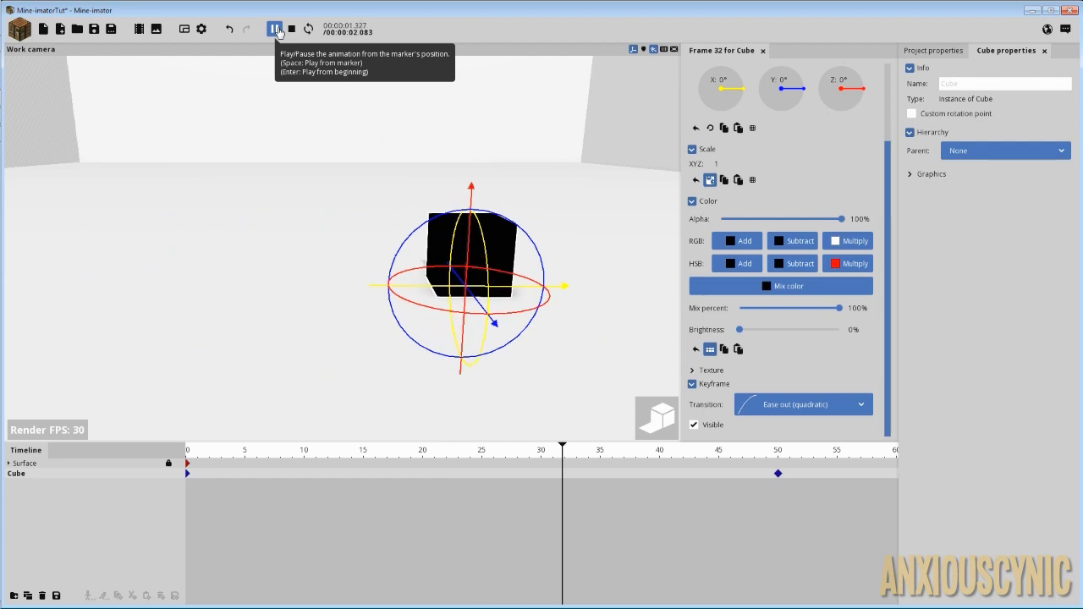
# Switch frame 0 to Ease in and out (quadratic) and play the slide twice.
pyautogui.click(773, 407)
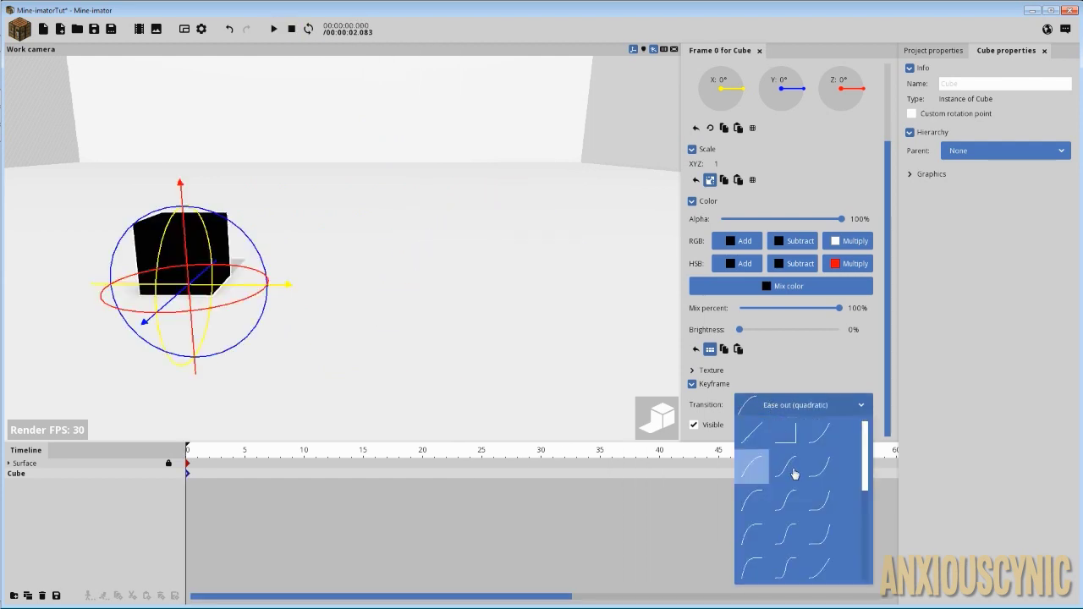
pyautogui.click(784, 467)
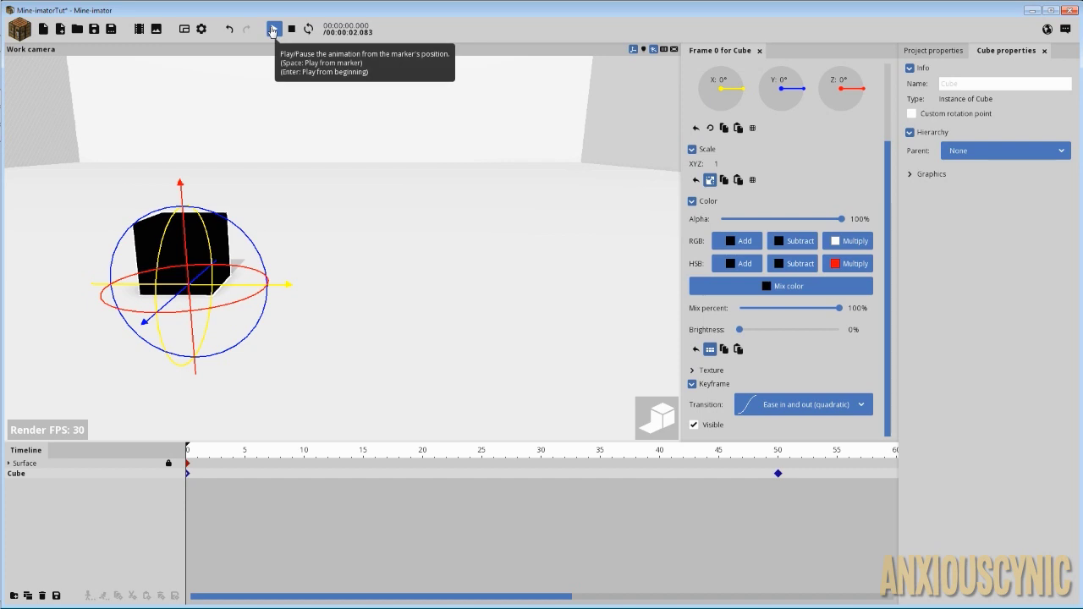
pyautogui.click(272, 31)
pyautogui.click(272, 31)
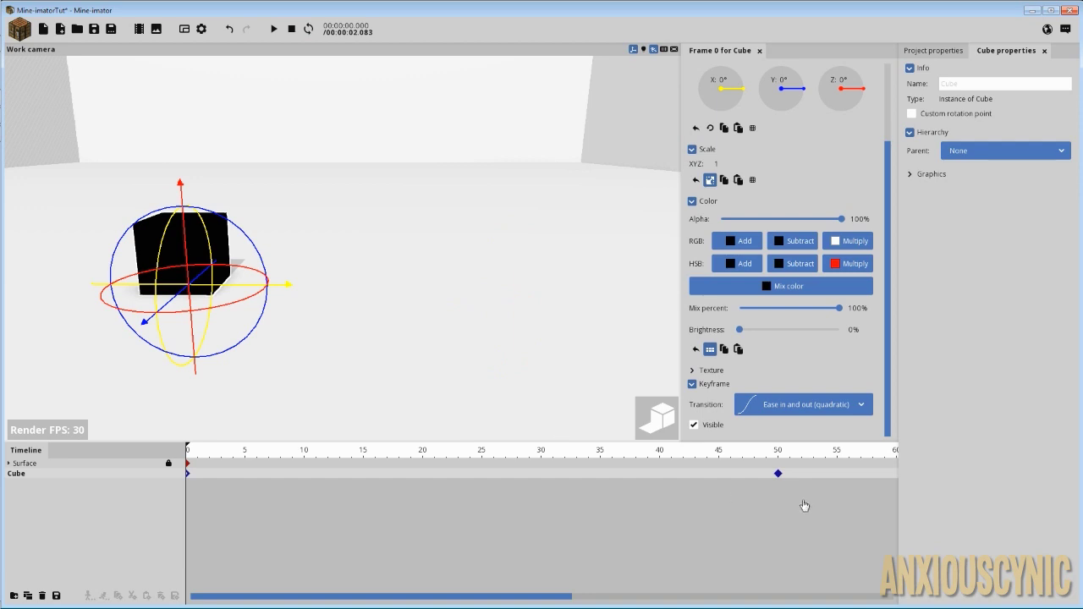
pyautogui.click(777, 473)
pyautogui.scroll(-3, 770, 478)
pyautogui.scroll(2, 351, 506)
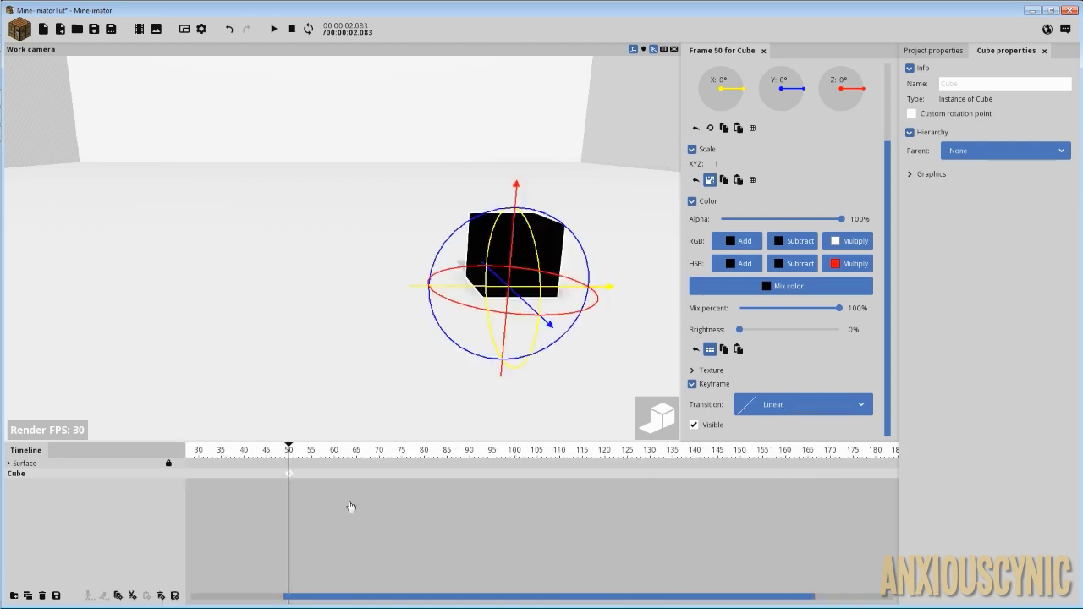
pyautogui.moveTo(290, 475); pyautogui.dragTo(401, 482)
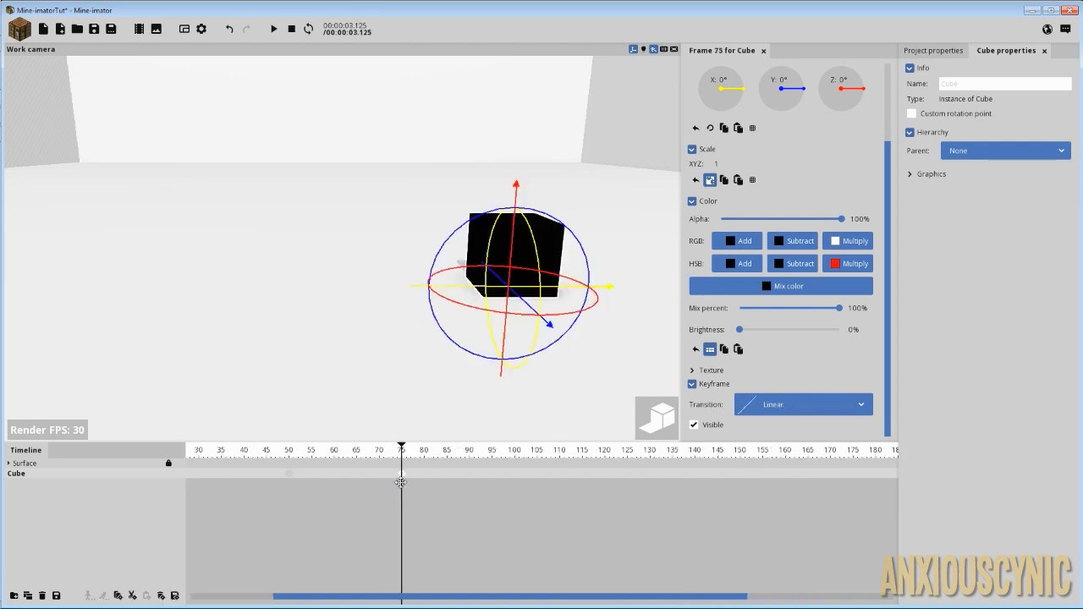
pyautogui.click(291, 31)
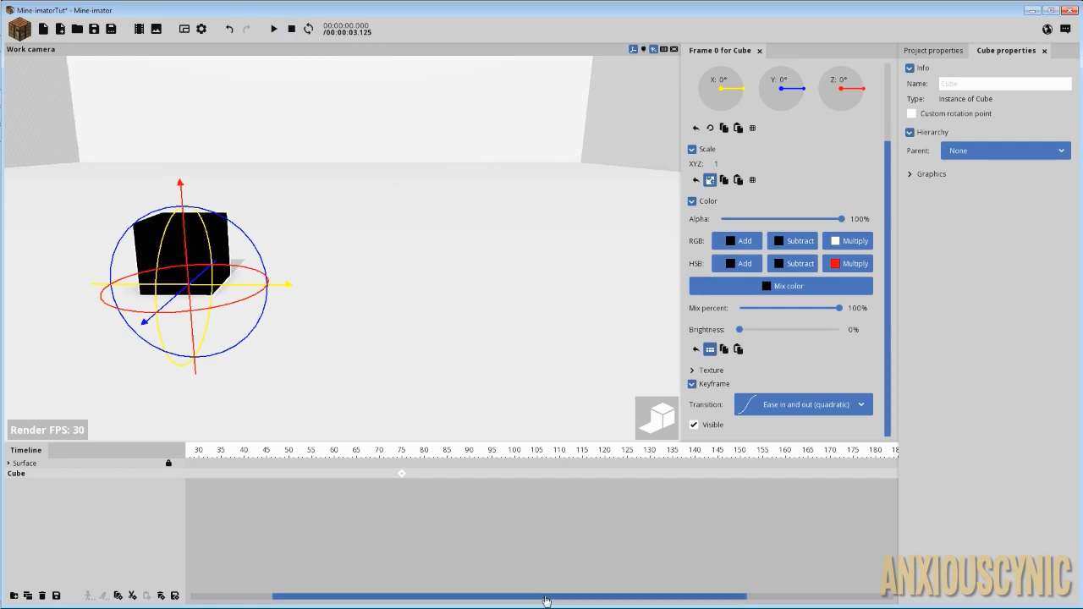
pyautogui.moveTo(549, 597); pyautogui.dragTo(422, 599)
pyautogui.click(271, 30)
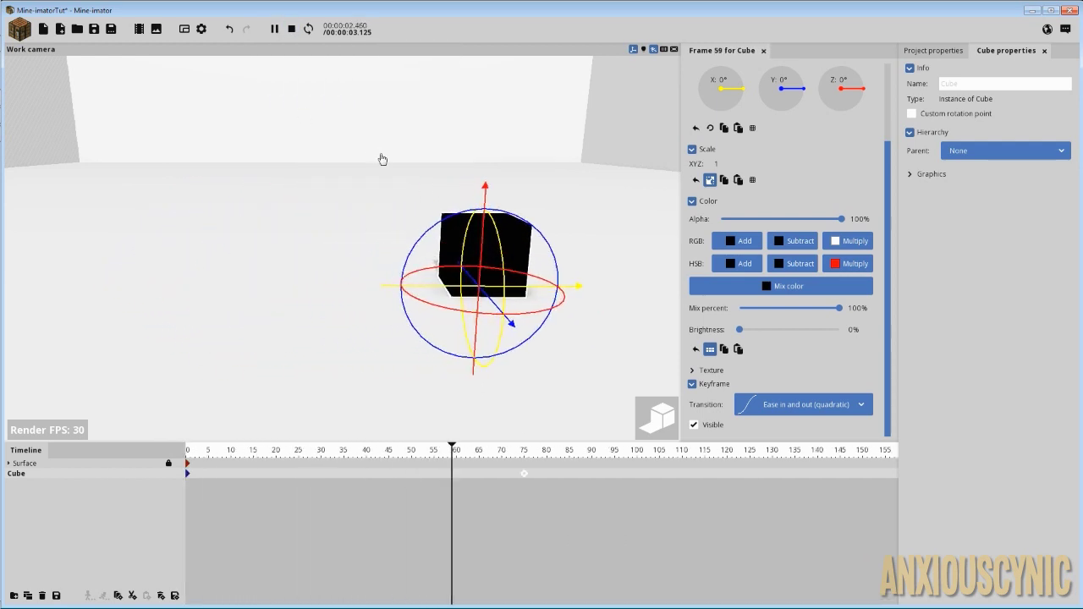
pyautogui.click(274, 30)
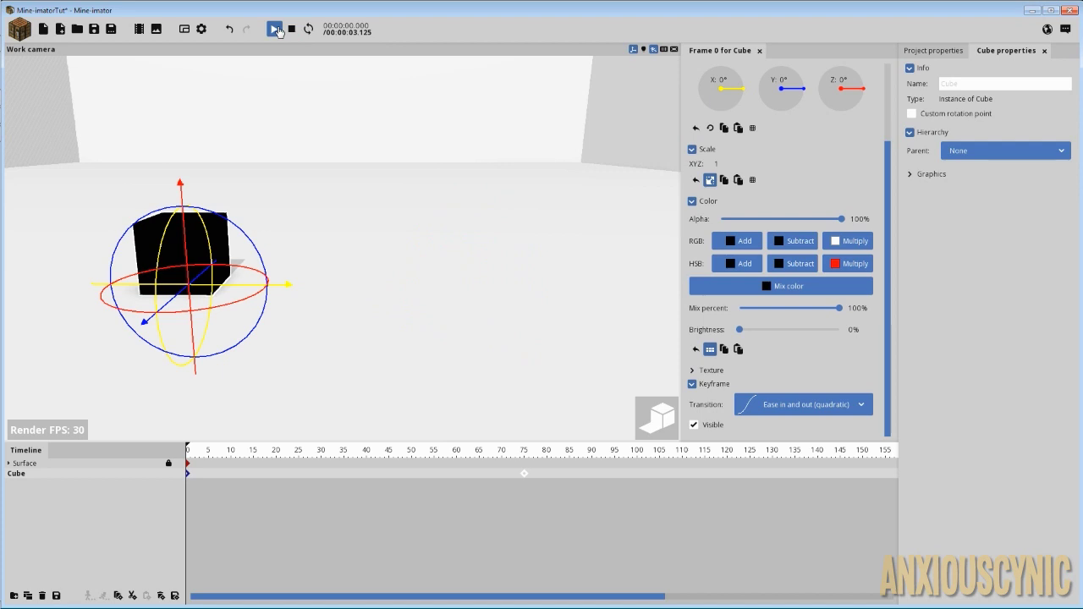
pyautogui.click(275, 31)
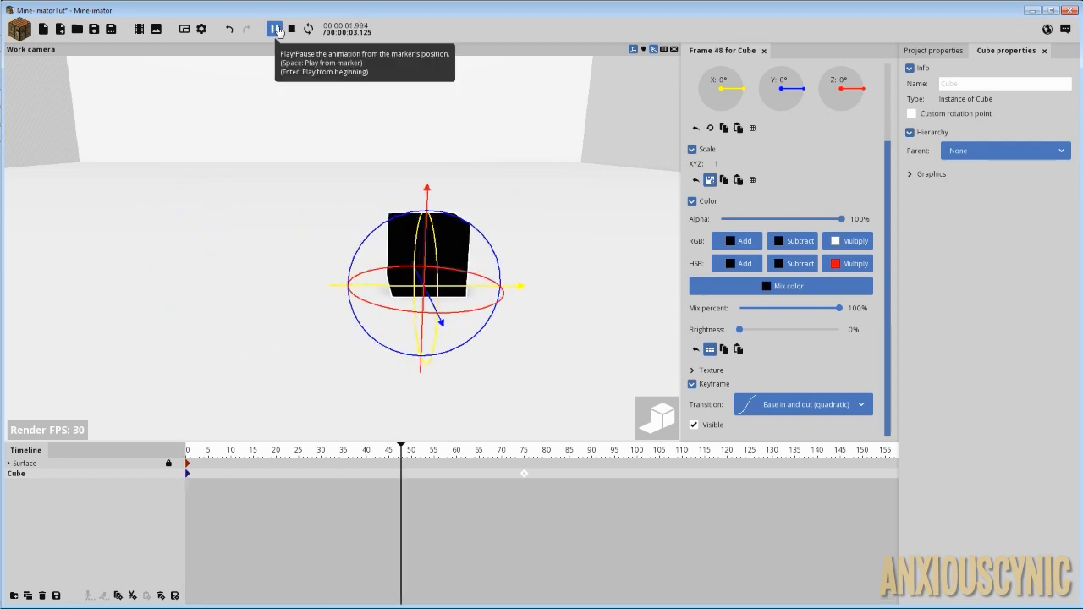
pyautogui.moveTo(522, 476); pyautogui.dragTo(411, 475)
pyautogui.click(187, 473)
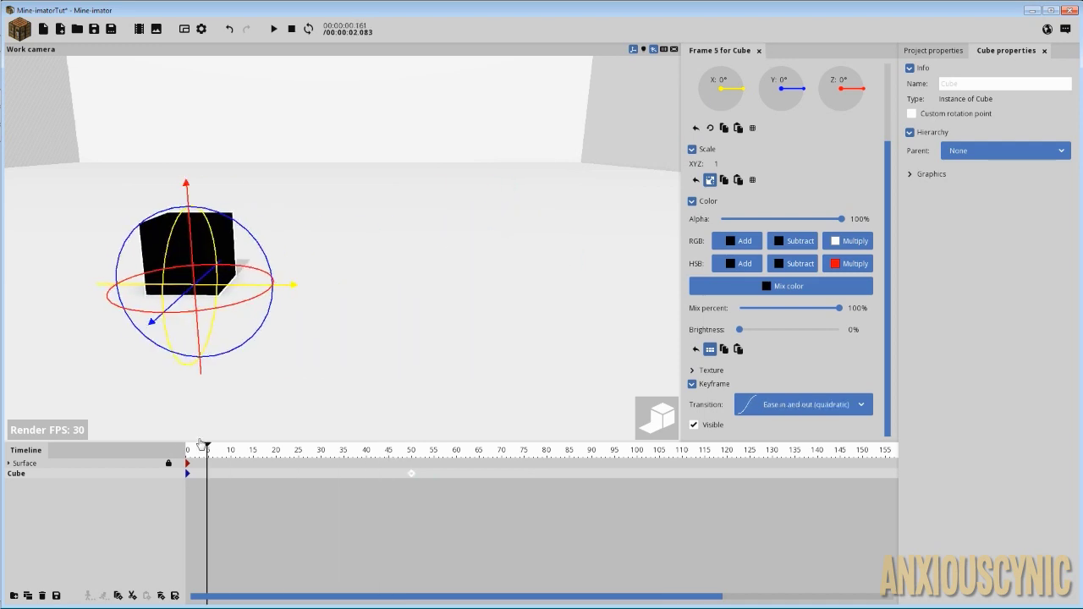
pyautogui.keyDown('ctrl'); pyautogui.scroll(3, 278, 479); pyautogui.keyUp('ctrl')
pyautogui.moveTo(439, 598); pyautogui.dragTo(347, 570)
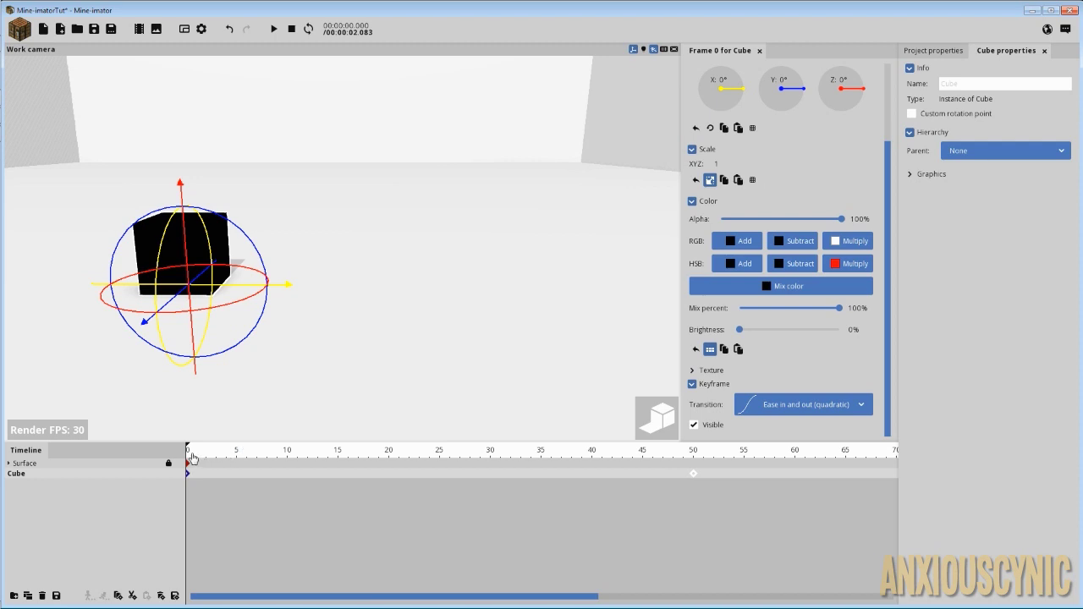
pyautogui.moveTo(192, 458); pyautogui.dragTo(692, 517)
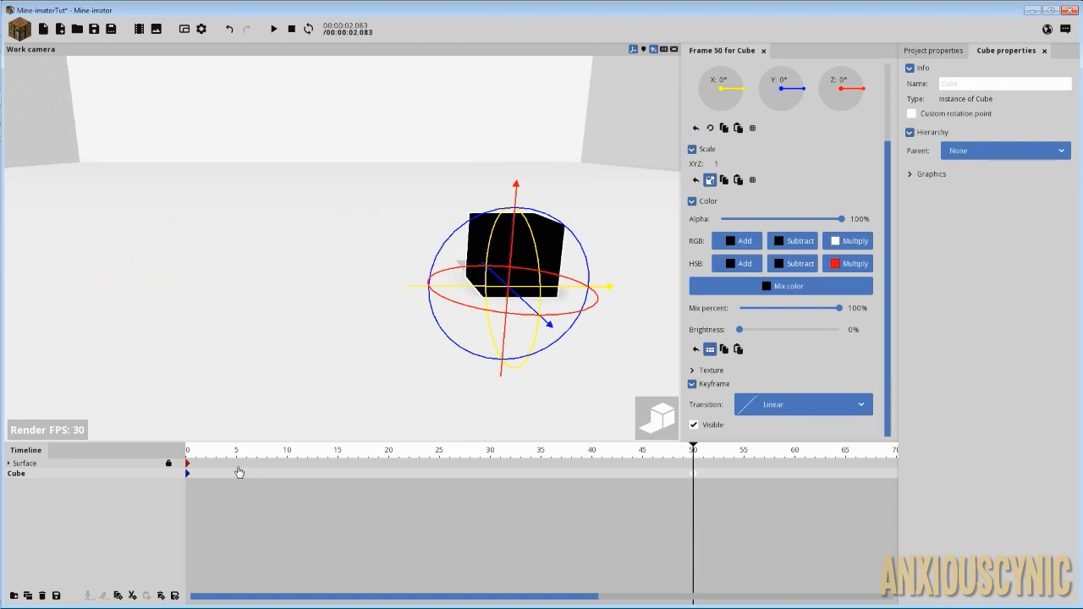
pyautogui.click(188, 474)
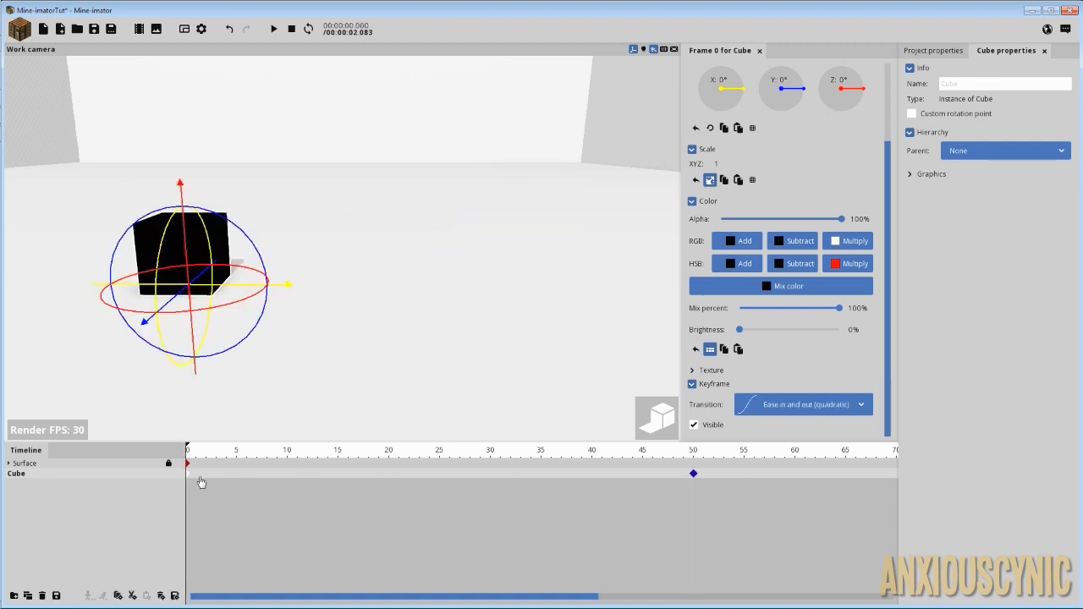
pyautogui.keyDown('ctrl'); pyautogui.scroll(-5, 682, 468); pyautogui.keyUp('ctrl')
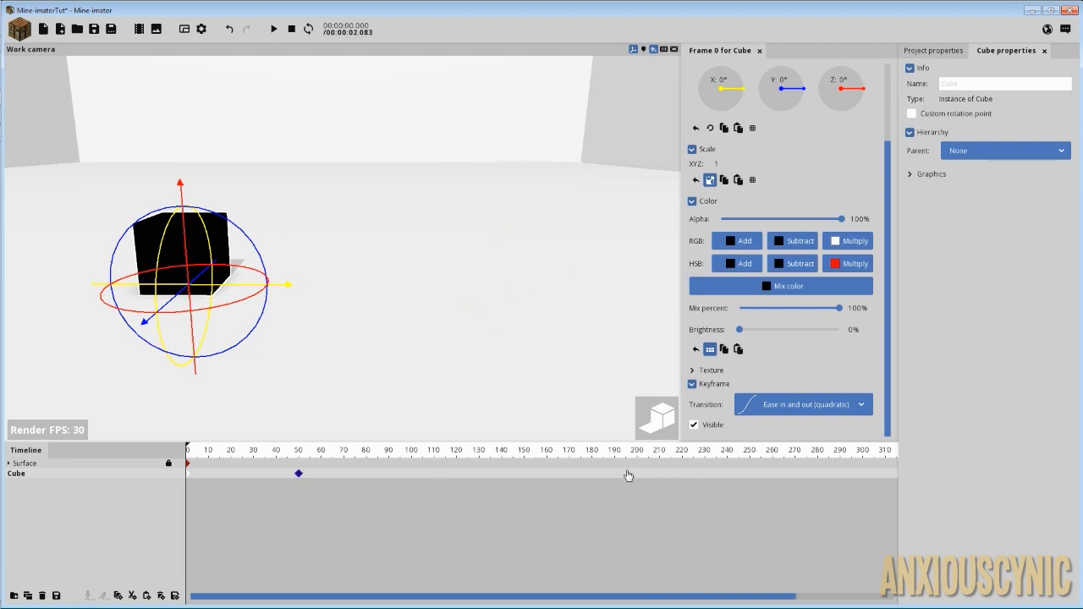
# Add a new cube keyframe and place it at frame 100.
pyautogui.click(615, 474)
pyautogui.moveTo(613, 473); pyautogui.dragTo(411, 474)
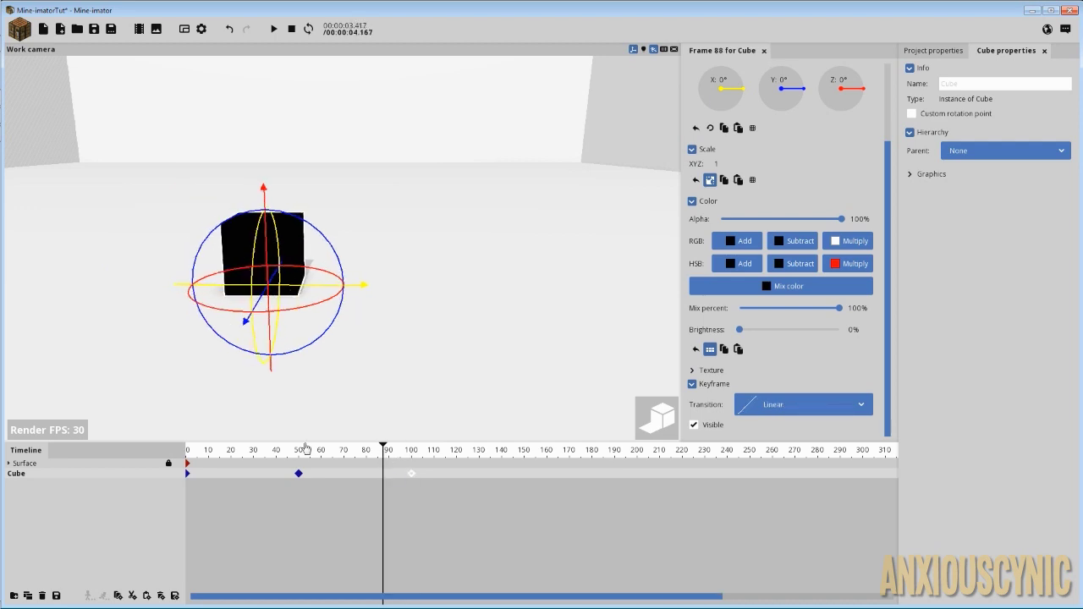
pyautogui.click(298, 473)
# Set the frame-50 keyframe to Ease in and out (quadratic) and play the motion from frame 0.
pyautogui.click(769, 407)
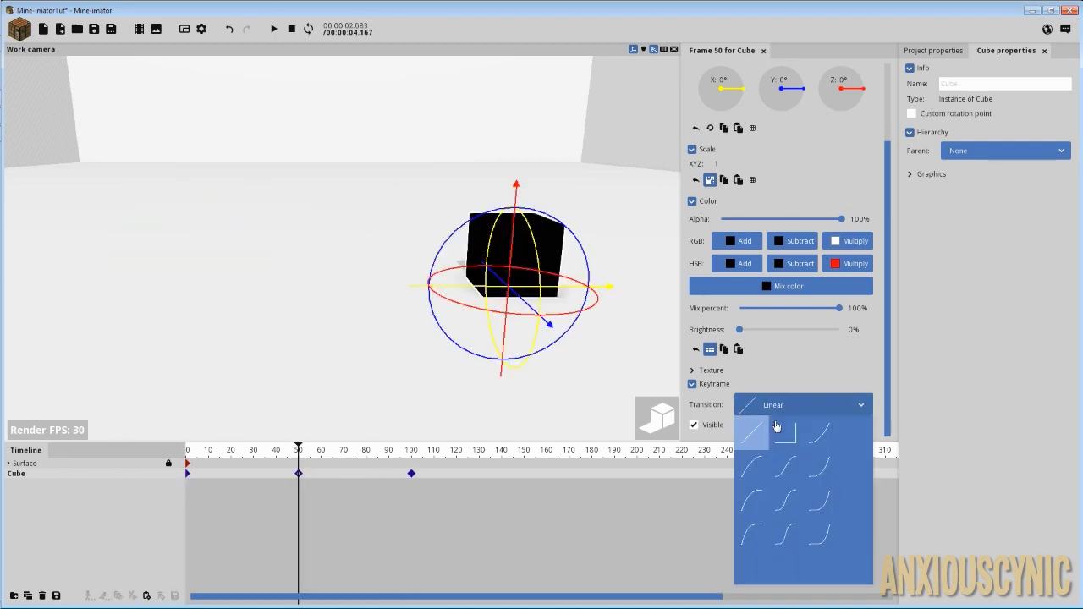
pyautogui.click(785, 467)
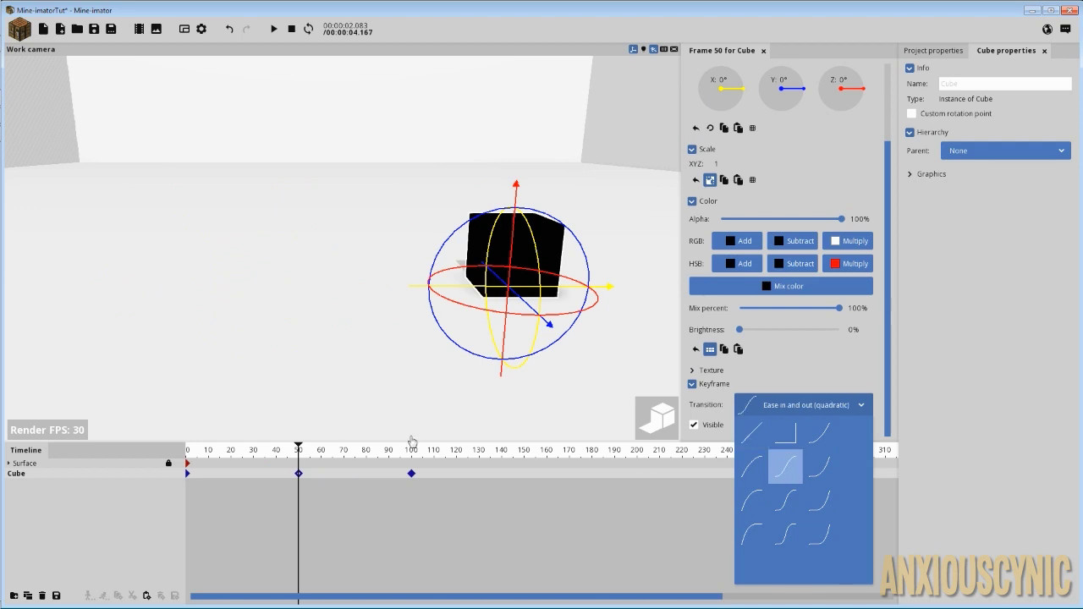
pyautogui.moveTo(304, 450); pyautogui.dragTo(178, 451)
pyautogui.press('space')
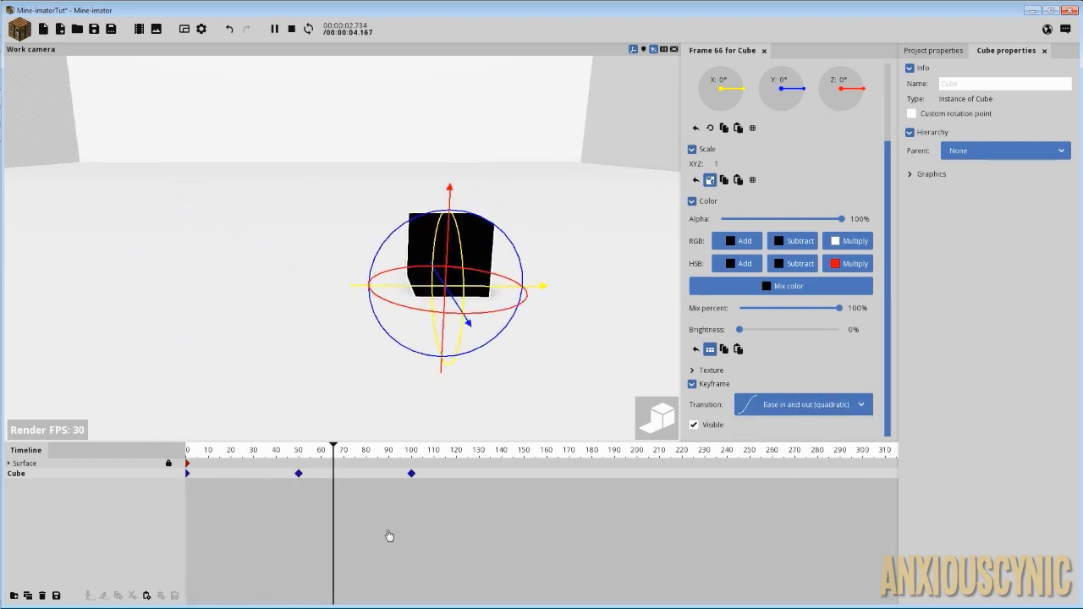
pyautogui.moveTo(321, 455)
pyautogui.mouseDown()
pyautogui.moveTo(193, 457)
pyautogui.moveTo(325, 464)
pyautogui.mouseUp()
pyautogui.click(411, 473)
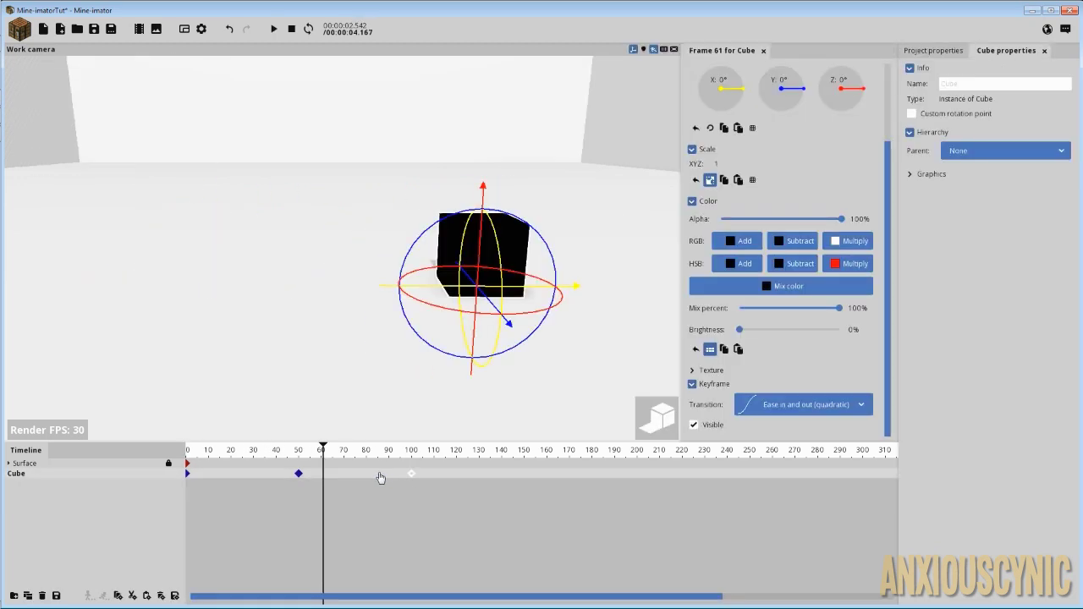
pyautogui.click(299, 473)
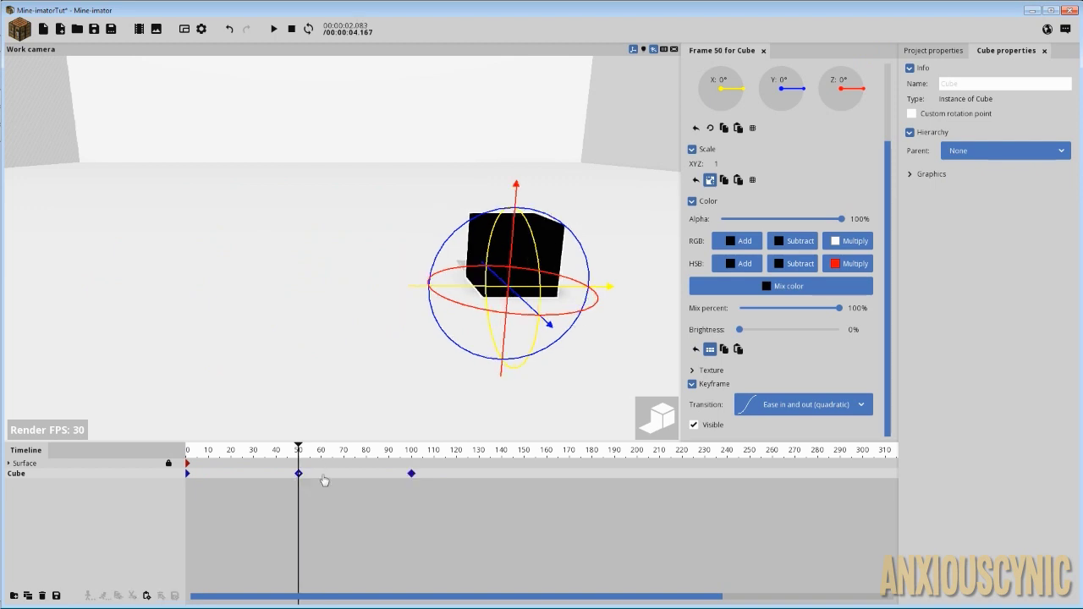
# Select and delete the frame-140 keyframe, then the frame-100 keyframe.
pyautogui.click(411, 474)
pyautogui.click(411, 475)
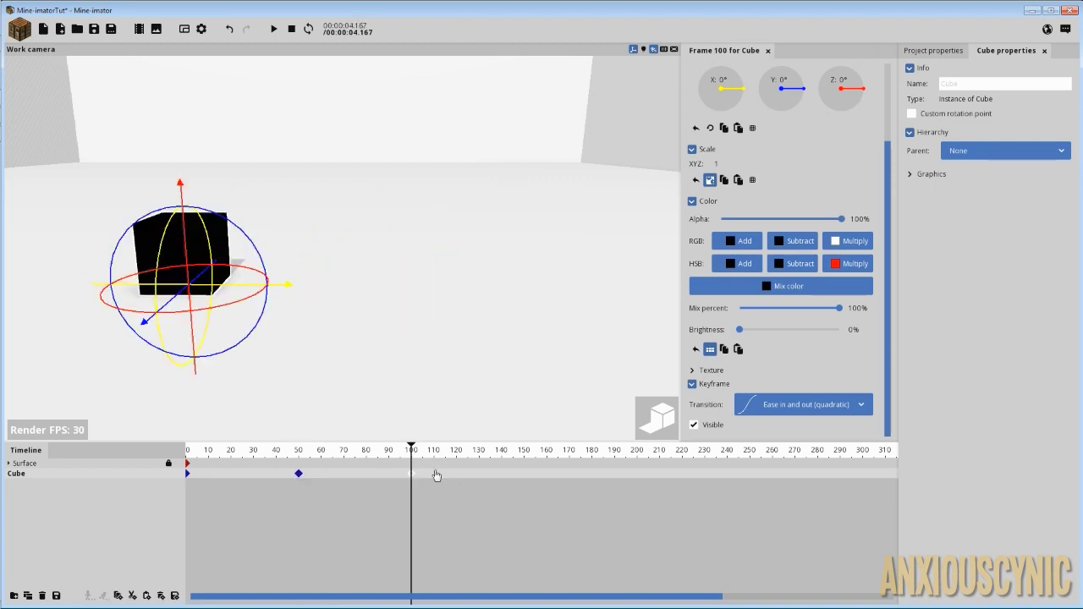
pyautogui.click(503, 481)
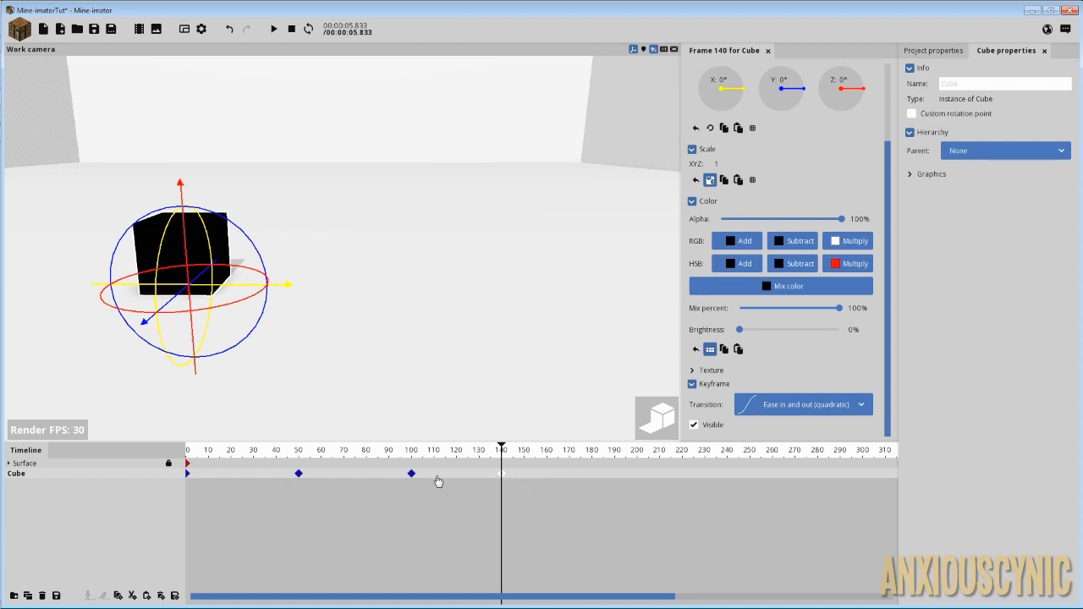
pyautogui.click(409, 474)
pyautogui.click(501, 474)
pyautogui.click(780, 405)
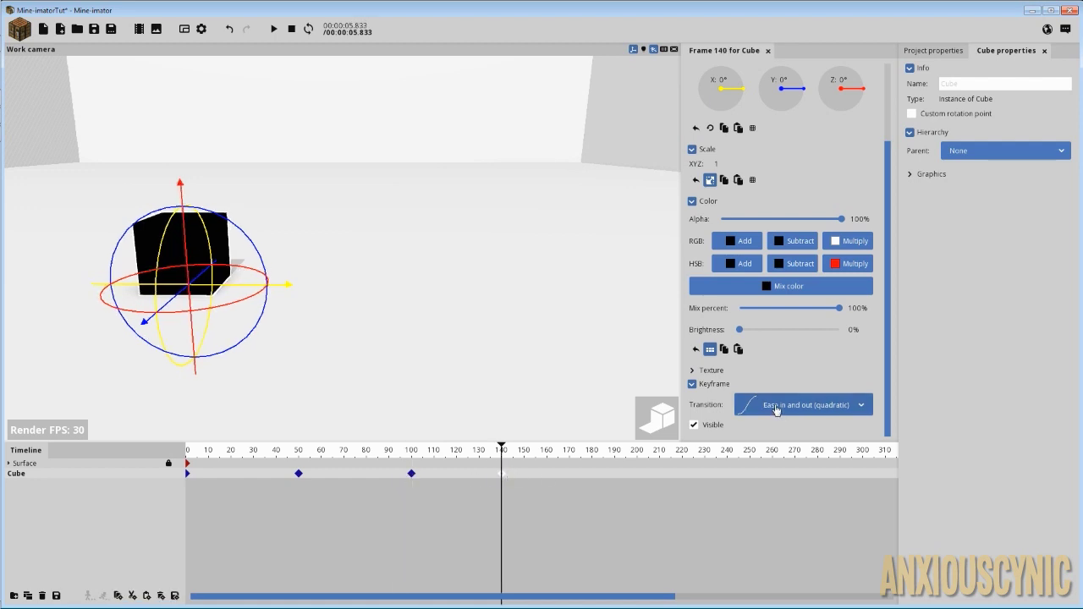
pyautogui.press('Delete')
pyautogui.click(411, 473)
pyautogui.press('Delete')
pyautogui.click(221, 449)
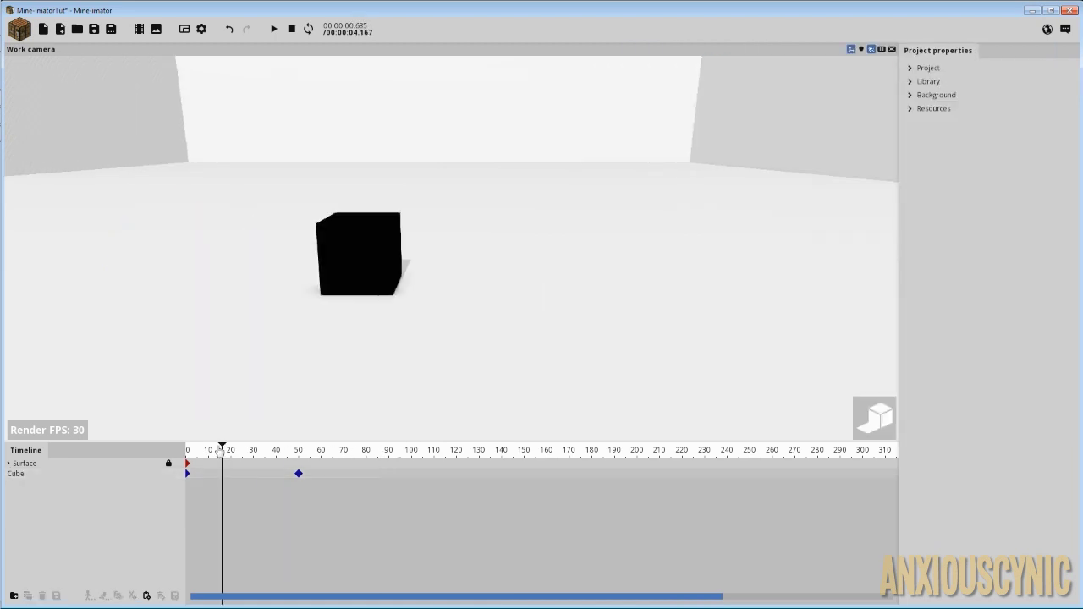